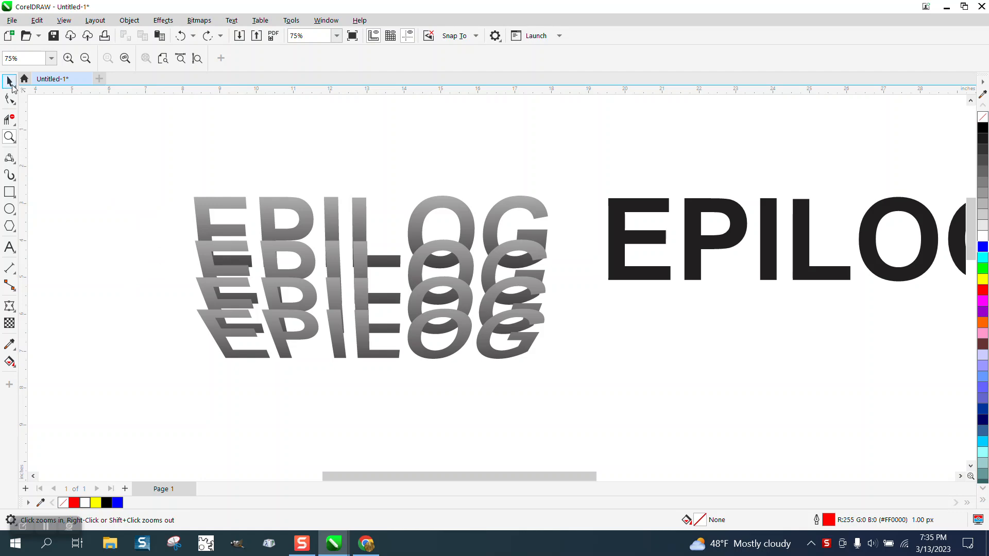
# Try yellow and green as fountain fill colours on the stacked EPILOG copies, undoing each change
pyautogui.moveTo(165, 156); pyautogui.dragTo(669, 371)
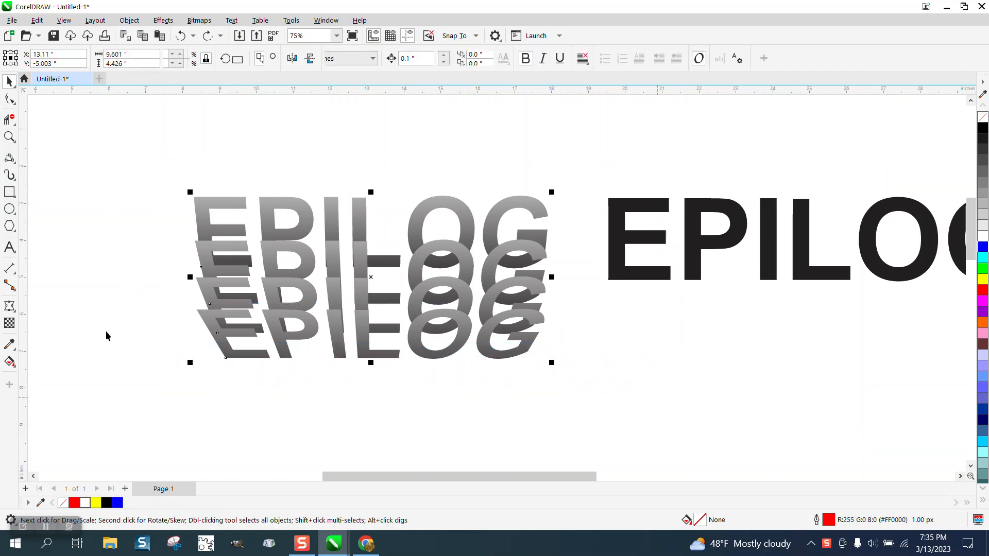
pyautogui.click(9, 361)
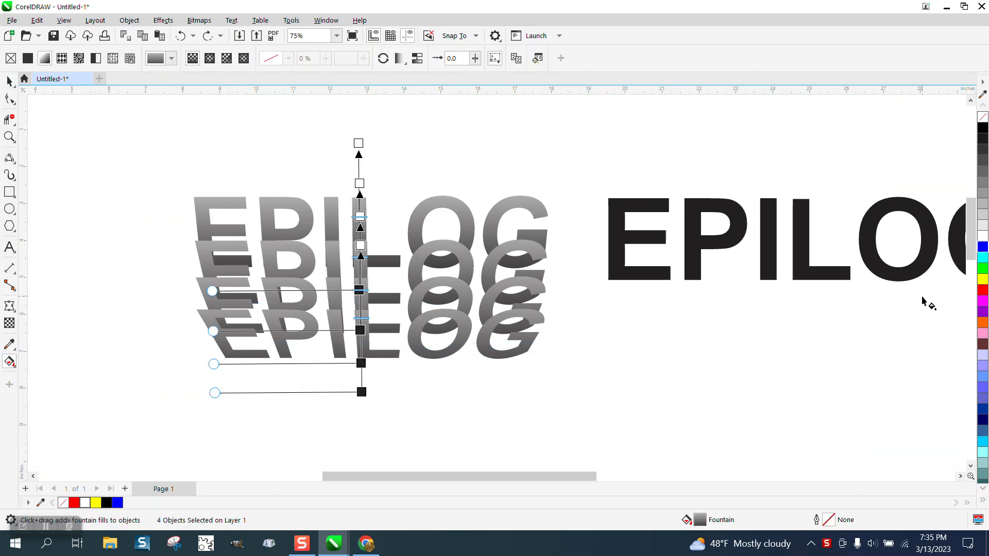
pyautogui.moveTo(983, 279); pyautogui.dragTo(358, 143)
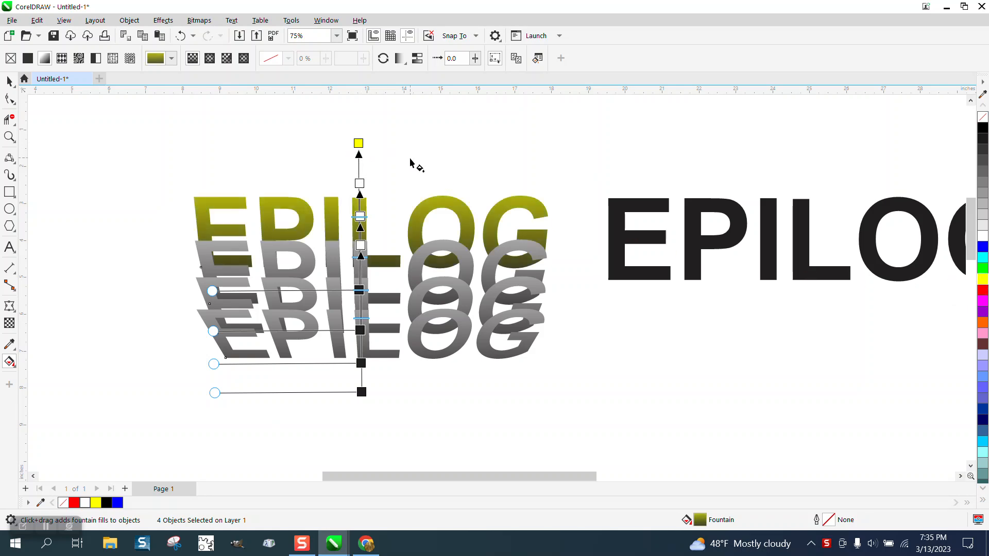
pyautogui.click(181, 36)
pyautogui.moveTo(983, 268); pyautogui.dragTo(361, 183)
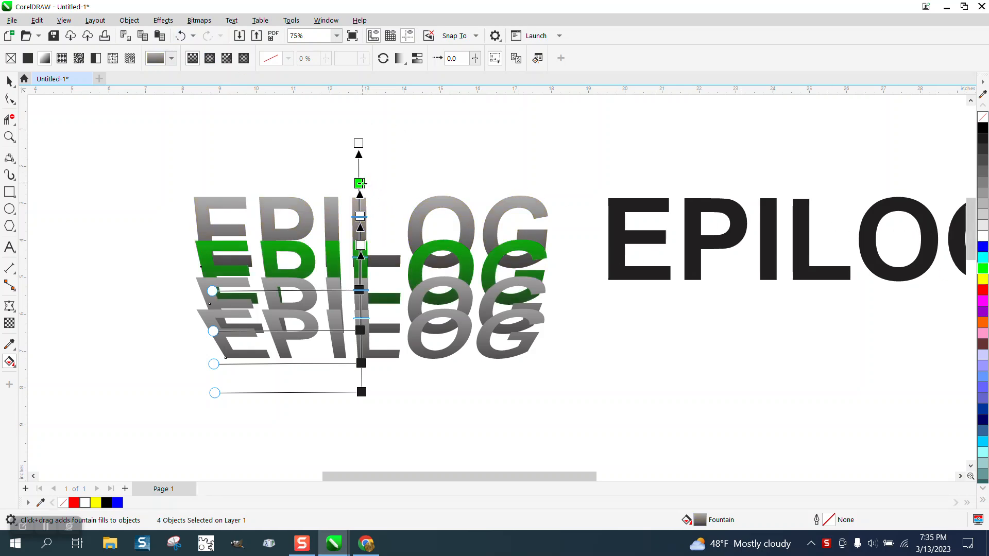
pyautogui.click(181, 35)
pyautogui.click(9, 81)
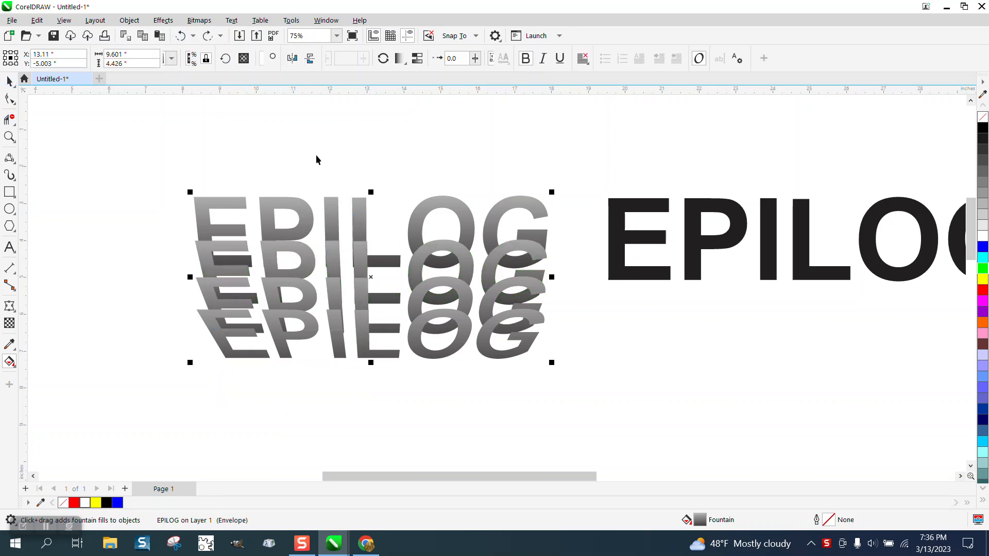
# Apply a vertical fountain fill to the plain black EPILOG text, from black at the base to white at the letter tops
pyautogui.scroll(-2, 240, 162)
pyautogui.click(560, 190)
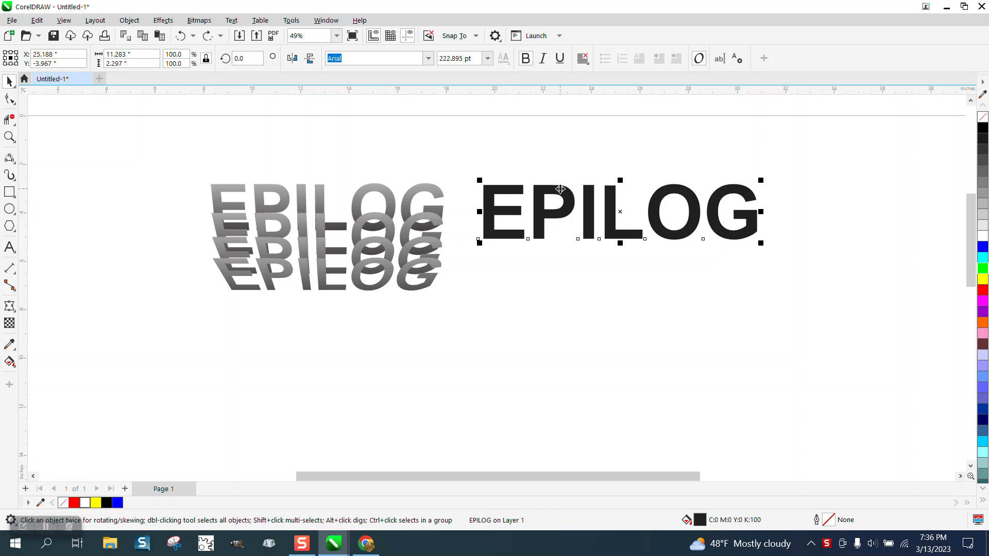
pyautogui.click(15, 366)
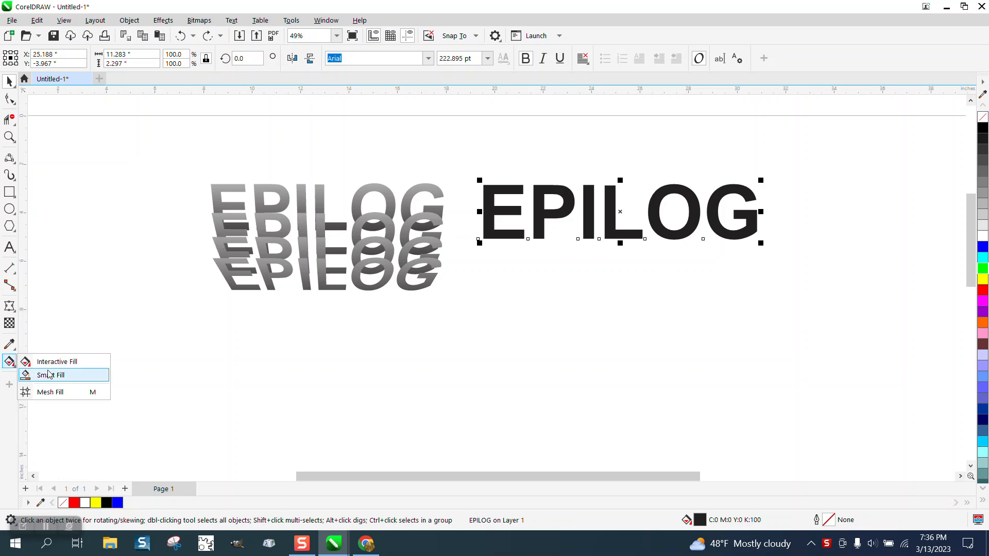
pyautogui.click(54, 362)
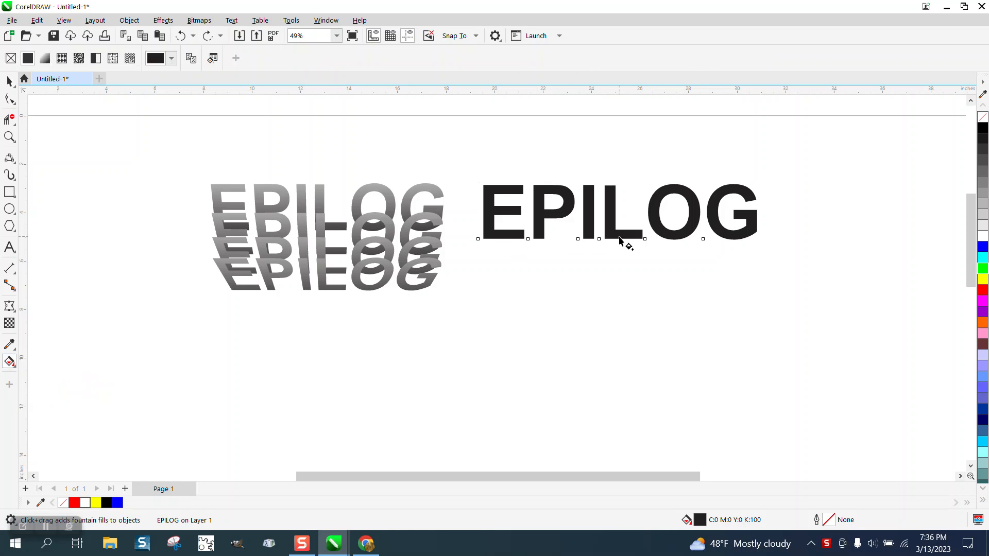
pyautogui.moveTo(614, 231); pyautogui.dragTo(614, 146)
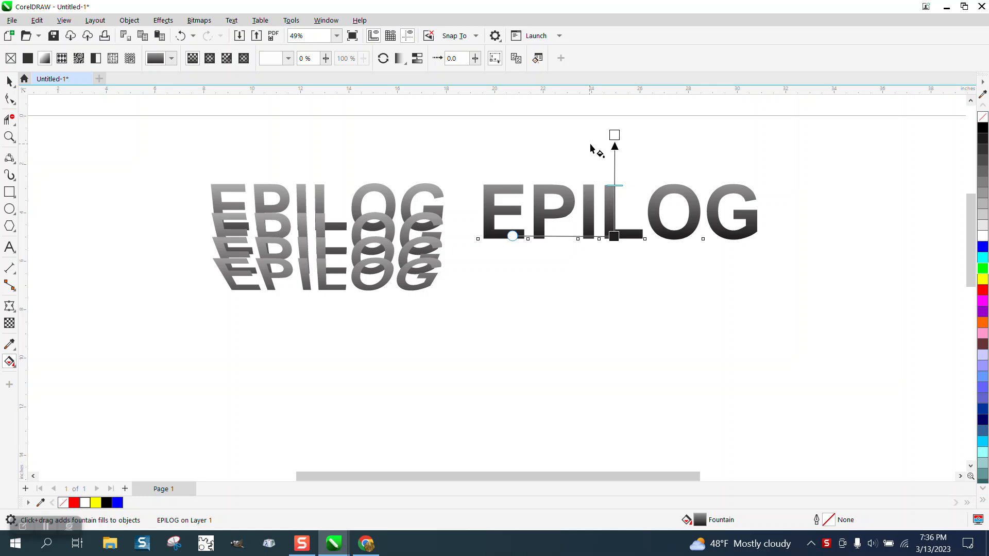
pyautogui.moveTo(615, 135); pyautogui.dragTo(616, 182)
pyautogui.press('space')
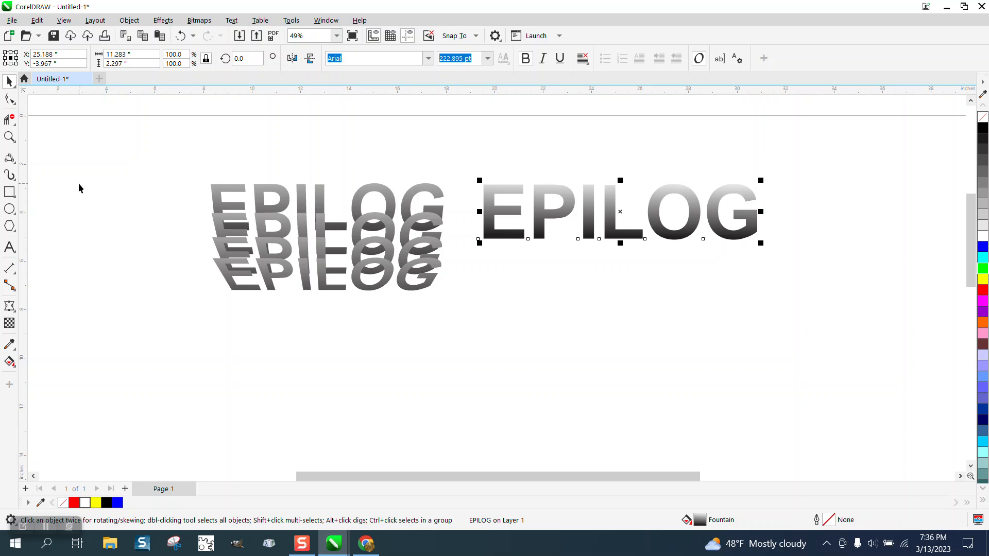
# Create a rectangle matching the extents of the gradient EPILOG text and move it just below the text
pyautogui.doubleClick(10, 193)
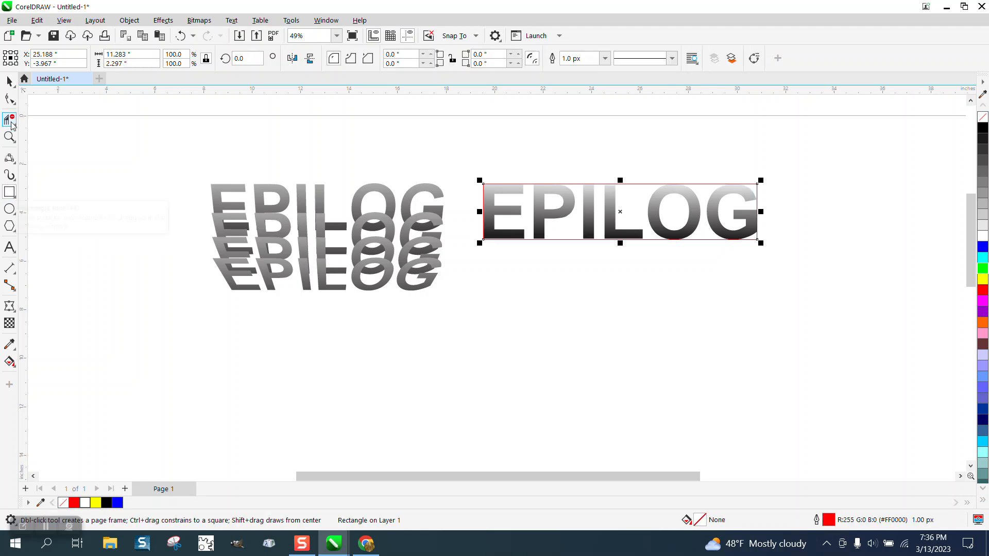
pyautogui.click(10, 81)
pyautogui.moveTo(625, 218); pyautogui.dragTo(624, 282)
# Convert the rectangle below the text to curves and deselect it
pyautogui.click(130, 20)
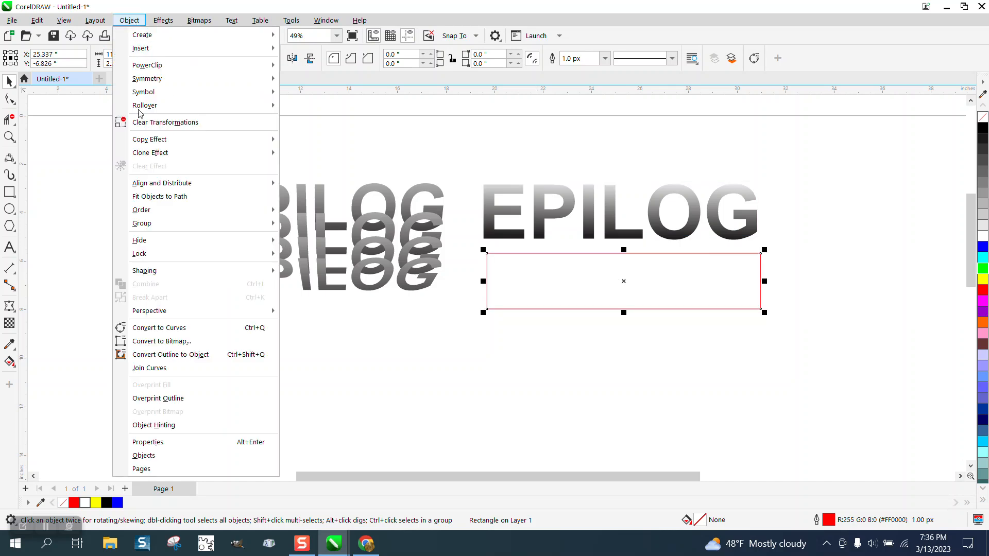
pyautogui.click(171, 331)
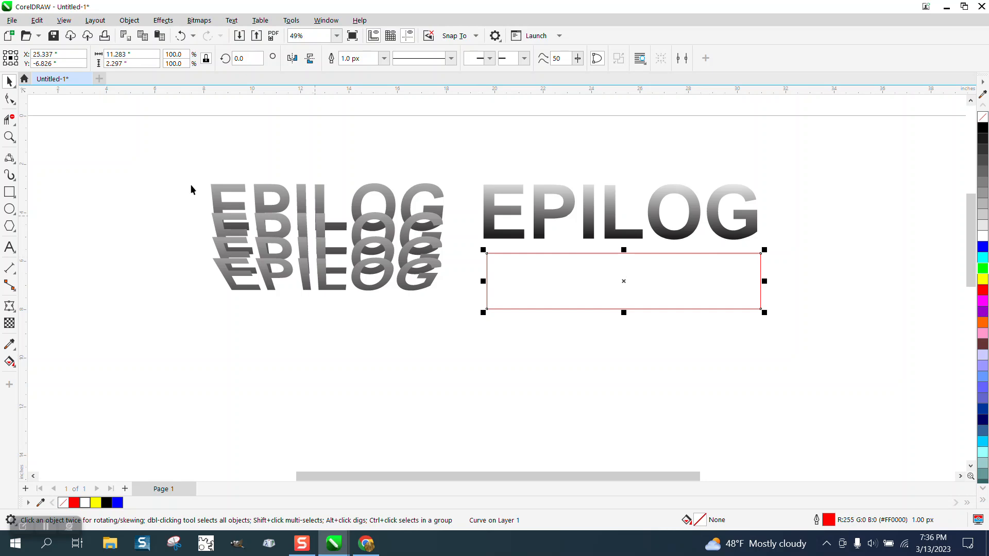
pyautogui.click(283, 117)
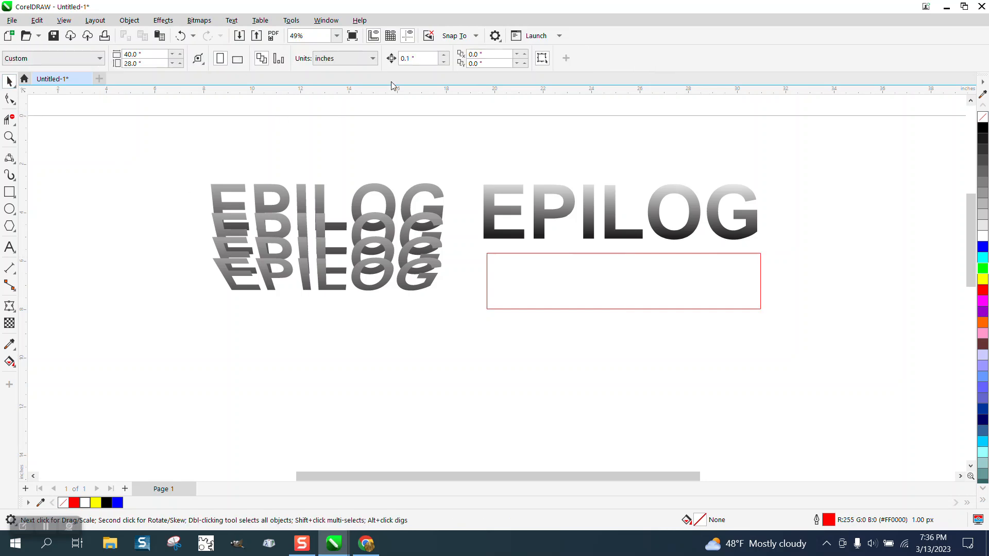
# Taper the rectangle by nudging each bottom node inward 0.1 inch and both bottom nodes up 0.1 inch
pyautogui.click(506, 253)
pyautogui.click(10, 99)
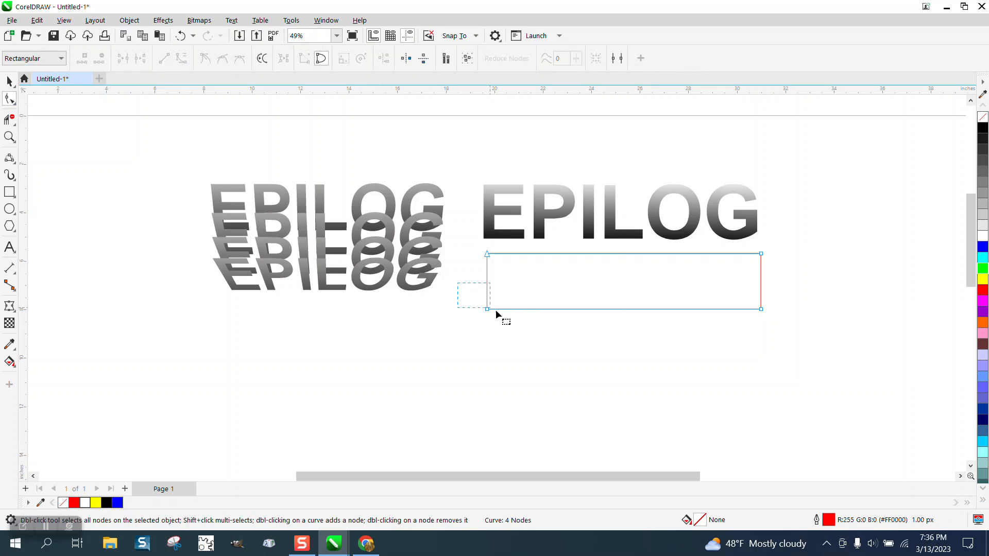
pyautogui.press('Right')
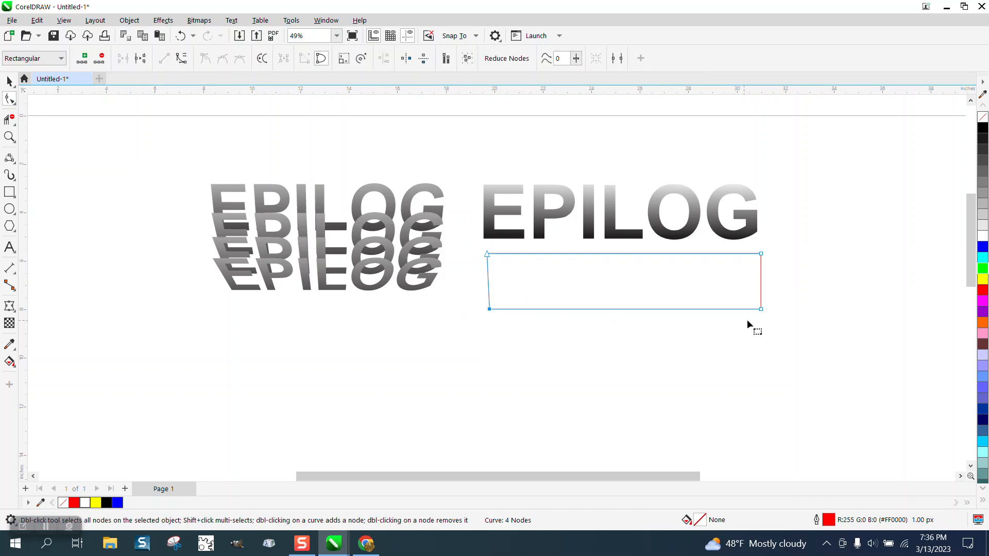
pyautogui.press('Left')
pyautogui.moveTo(777, 328); pyautogui.dragTo(827, 329)
pyautogui.press('Up')
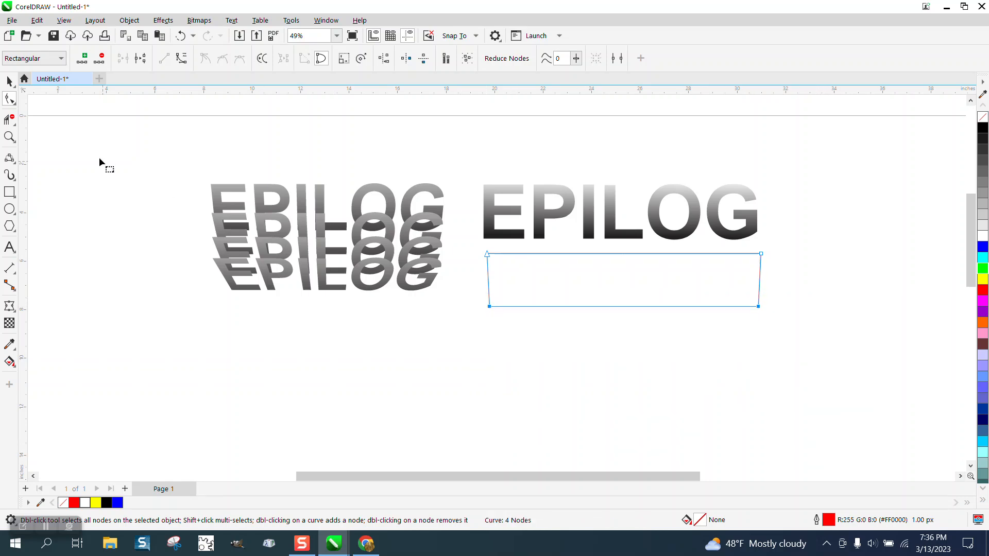
pyautogui.click(10, 81)
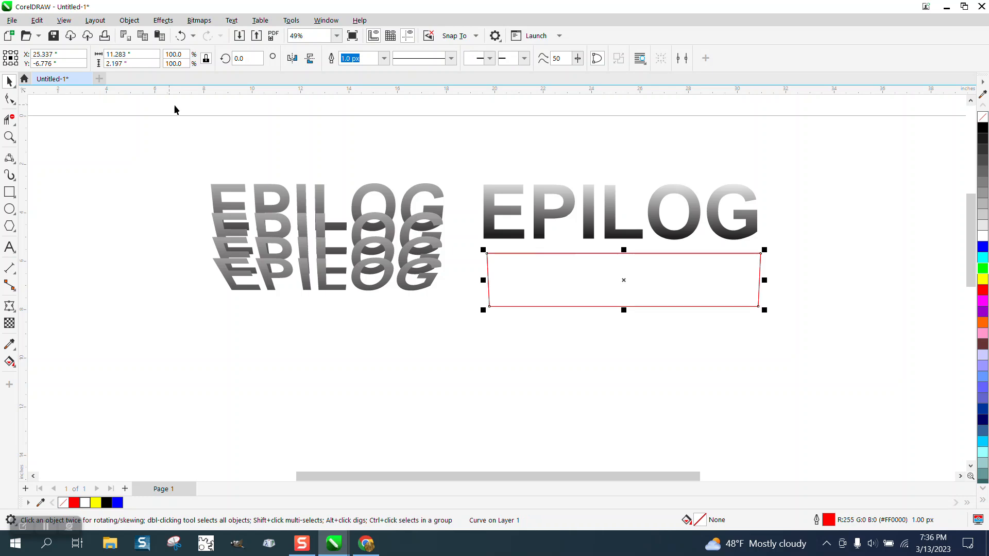
# Copy the tapered shape below itself and nudge the copy's bottom nodes a further 0.1 inch inward and upward
pyautogui.moveTo(621, 286); pyautogui.dragTo(625, 348)
pyautogui.click(10, 99)
pyautogui.moveTo(523, 388); pyautogui.dragTo(523, 387)
pyautogui.press('Right')
pyautogui.moveTo(777, 359); pyautogui.dragTo(717, 394)
pyautogui.press('Left')
pyautogui.moveTo(815, 394); pyautogui.dragTo(815, 393)
pyautogui.press('Up')
pyautogui.click(10, 82)
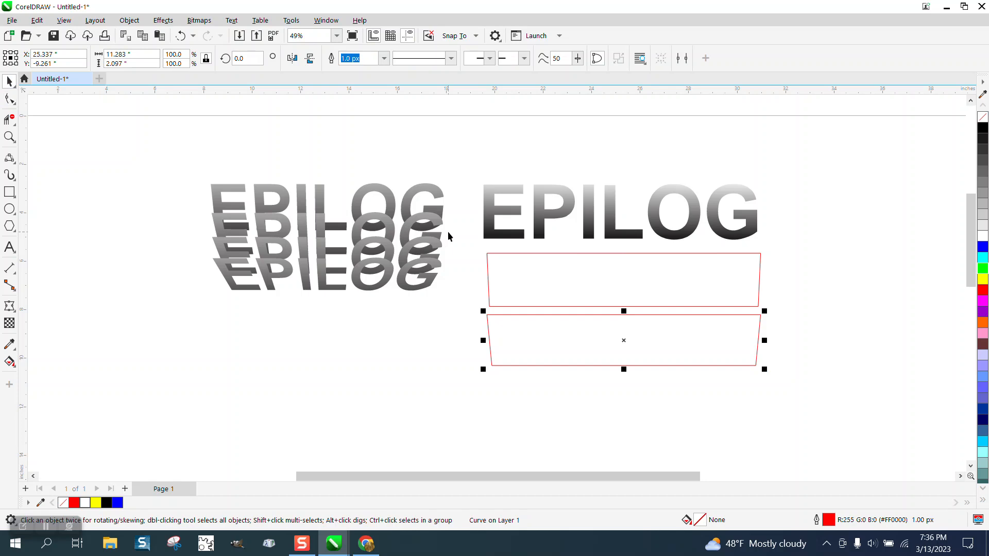
# Copy the second tapered shape below it and nudge the third shape's bottom nodes another 0.1 inch inward and upward
pyautogui.moveTo(626, 340); pyautogui.dragTo(625, 399)
pyautogui.click(10, 99)
pyautogui.moveTo(547, 447); pyautogui.dragTo(548, 447)
pyautogui.press('Right')
pyautogui.moveTo(784, 414); pyautogui.dragTo(713, 439)
pyautogui.press('Left')
pyautogui.moveTo(620, 447); pyautogui.dragTo(789, 449)
pyautogui.press('Up')
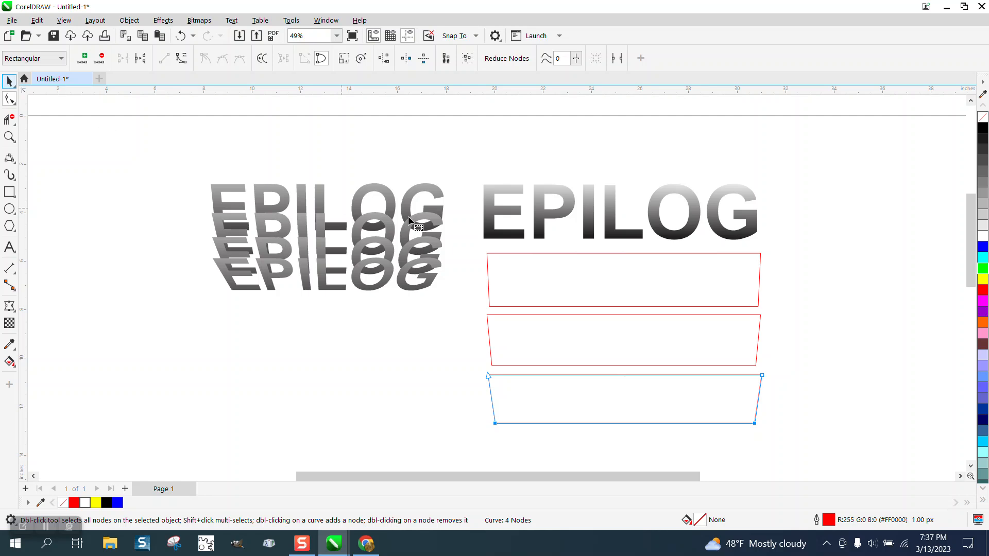
pyautogui.click(611, 392)
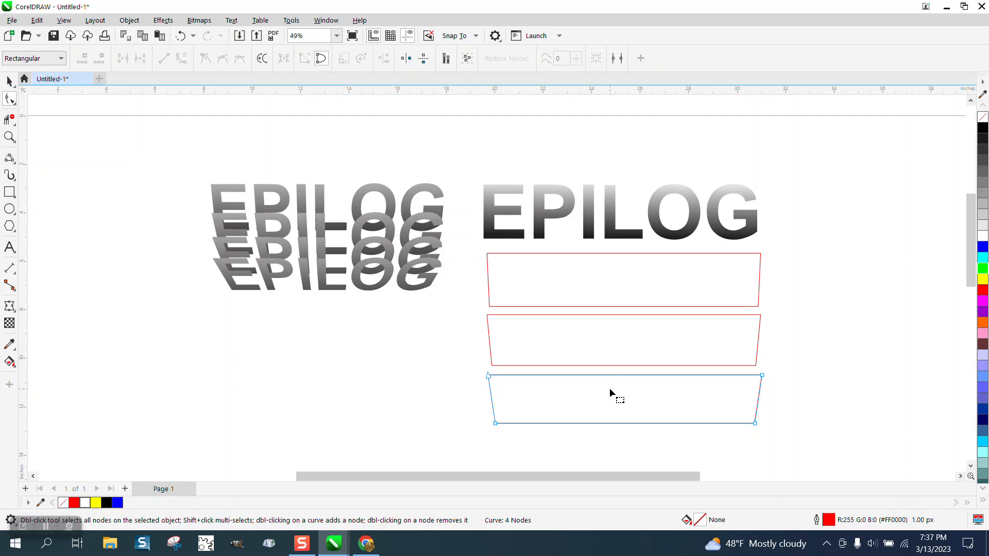
pyautogui.click(9, 81)
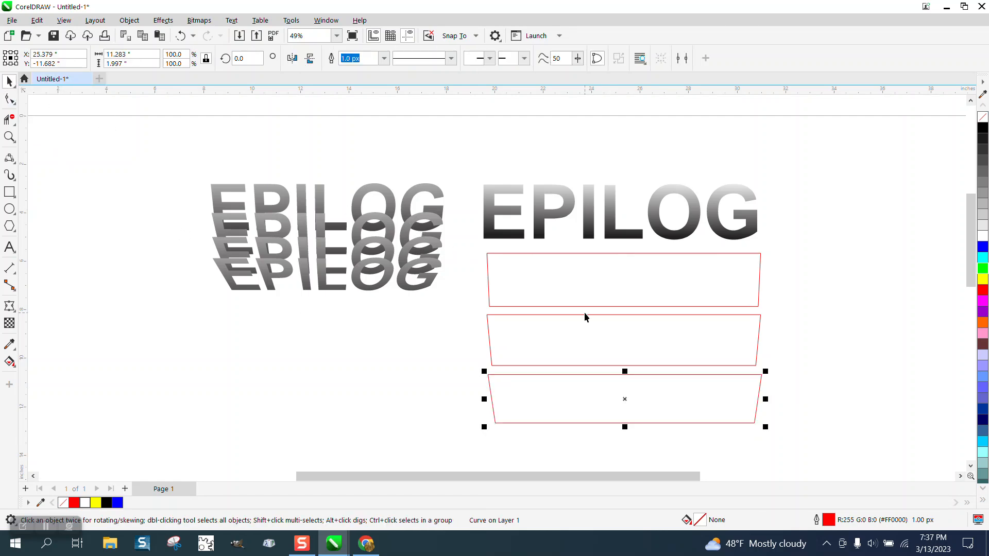
# Make a fourth tapered shape from a copy of the third, nudging its bottom nodes another 0.1 inch inward and upward
pyautogui.moveTo(625, 399); pyautogui.dragTo(625, 454)
pyautogui.rightClick(626, 454)
pyautogui.doubleClick(9, 136)
pyautogui.moveTo(444, 387); pyautogui.dragTo(795, 474)
pyautogui.click(10, 97)
pyautogui.moveTo(95, 265); pyautogui.dragTo(221, 329)
pyautogui.press('Right')
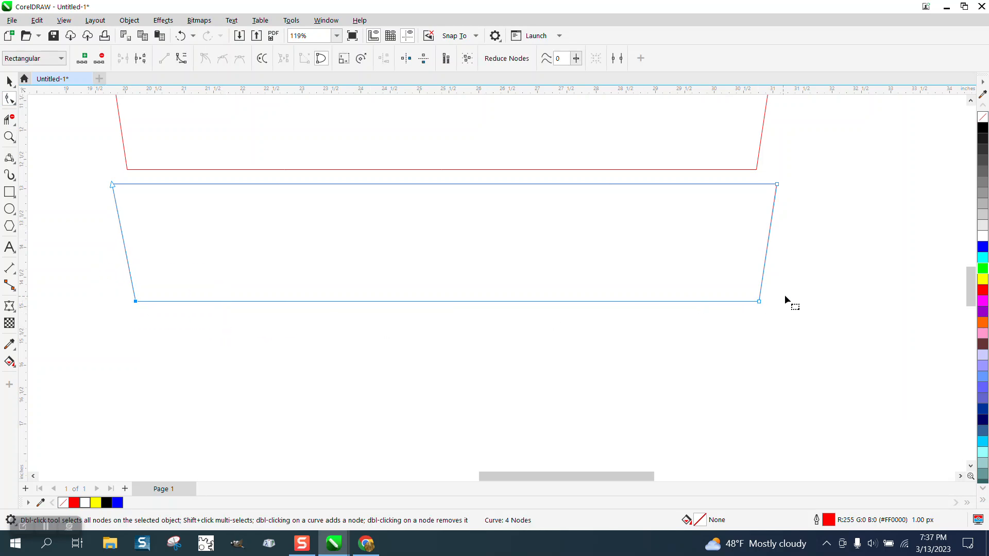
pyautogui.press('Left')
pyautogui.moveTo(102, 266); pyautogui.dragTo(801, 350)
pyautogui.press('Up')
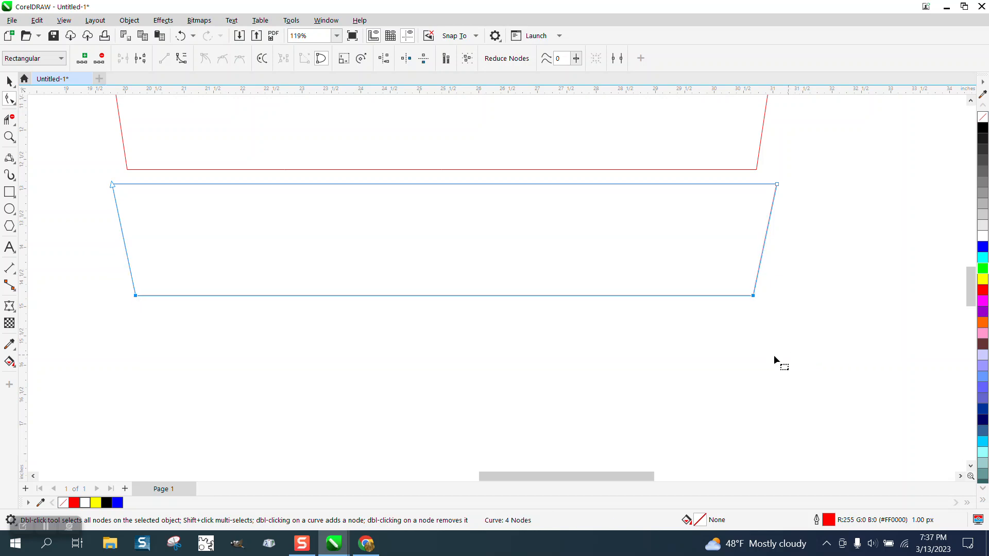
pyautogui.scroll(-2, 743, 384)
pyautogui.scroll(-2, 737, 382)
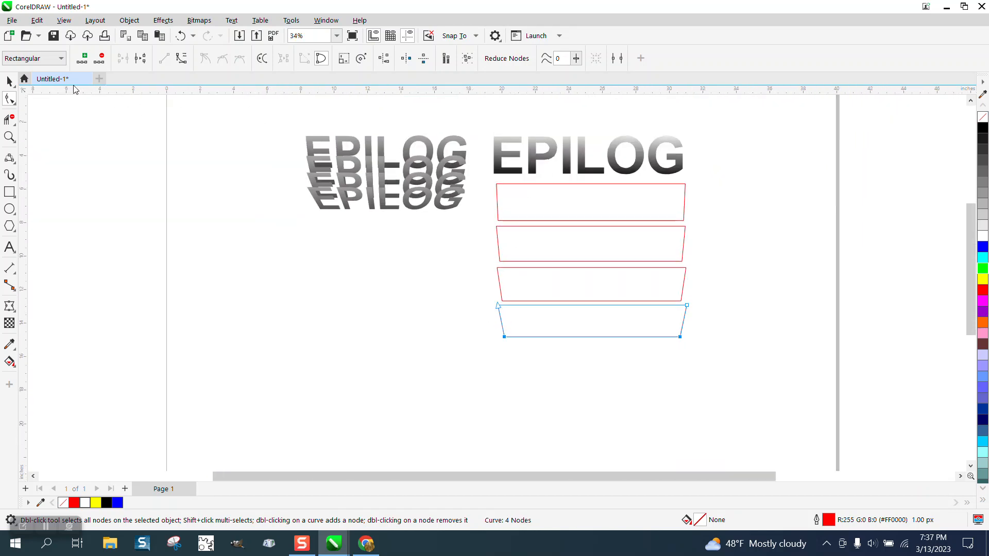
pyautogui.click(9, 81)
# Move the gradient EPILOG text to the left of the tapered shapes and repeat duplicates to make a column of four
pyautogui.moveTo(584, 159); pyautogui.dragTo(351, 284)
pyautogui.hotkey('ctrl', 'r')
pyautogui.hotkey('ctrl', 'r')
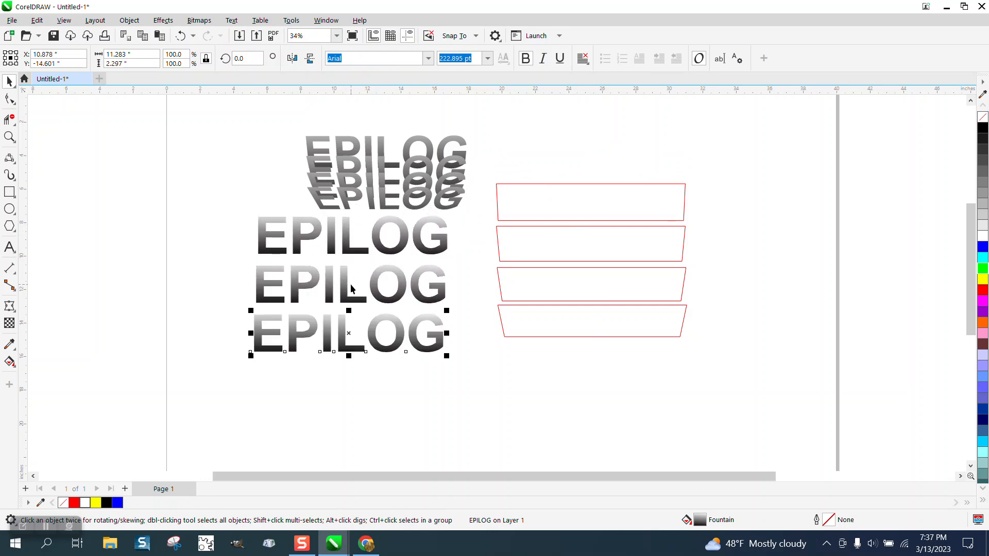
# Move the original stacked design out of the way and spread out the four gradient EPILOG copies beside the tapered shapes
pyautogui.moveTo(295, 125); pyautogui.dragTo(499, 216)
pyautogui.moveTo(392, 181); pyautogui.dragTo(168, 161)
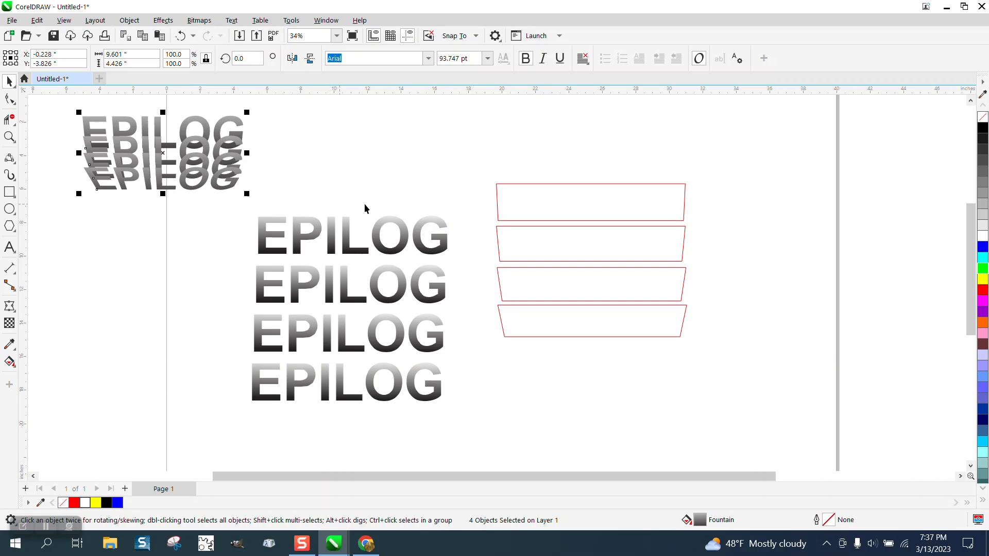
pyautogui.moveTo(386, 227); pyautogui.dragTo(417, 186)
pyautogui.click(452, 254)
pyautogui.moveTo(417, 301); pyautogui.dragTo(441, 274)
pyautogui.moveTo(447, 310); pyautogui.dragTo(463, 290)
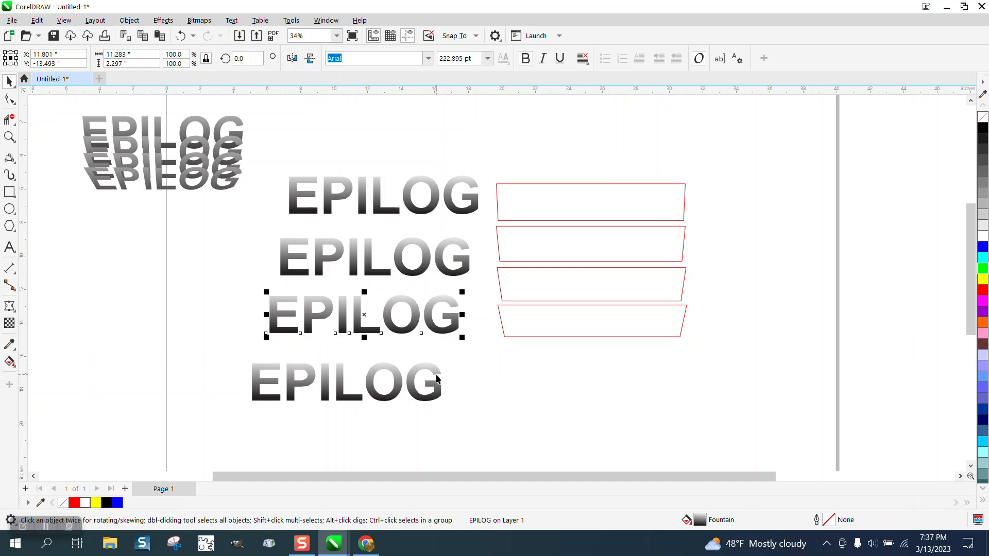
pyautogui.moveTo(448, 368); pyautogui.dragTo(480, 364)
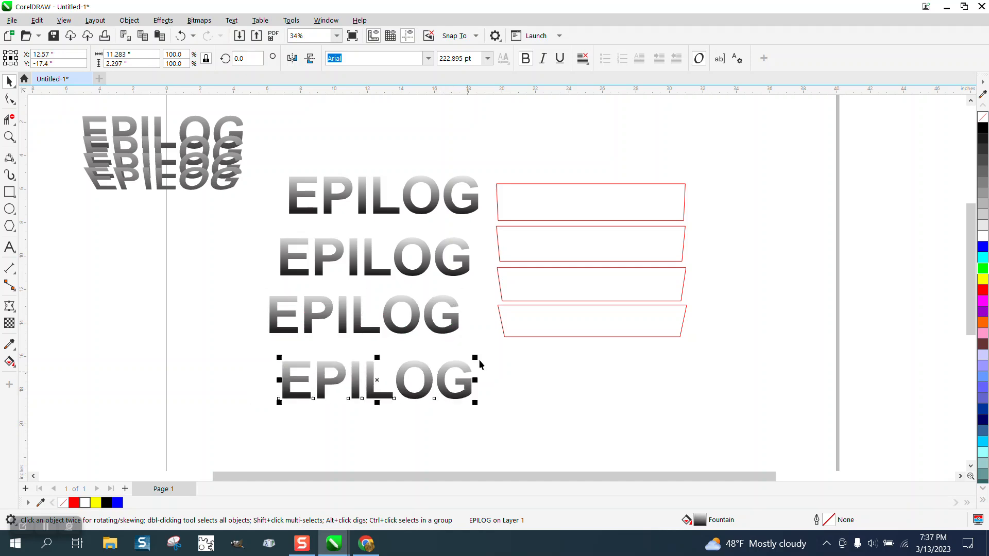
# Open the Envelope settings and shape the lowest EPILOG copy with an envelope created from the lowest tapered shape
pyautogui.click(163, 20)
pyautogui.click(181, 310)
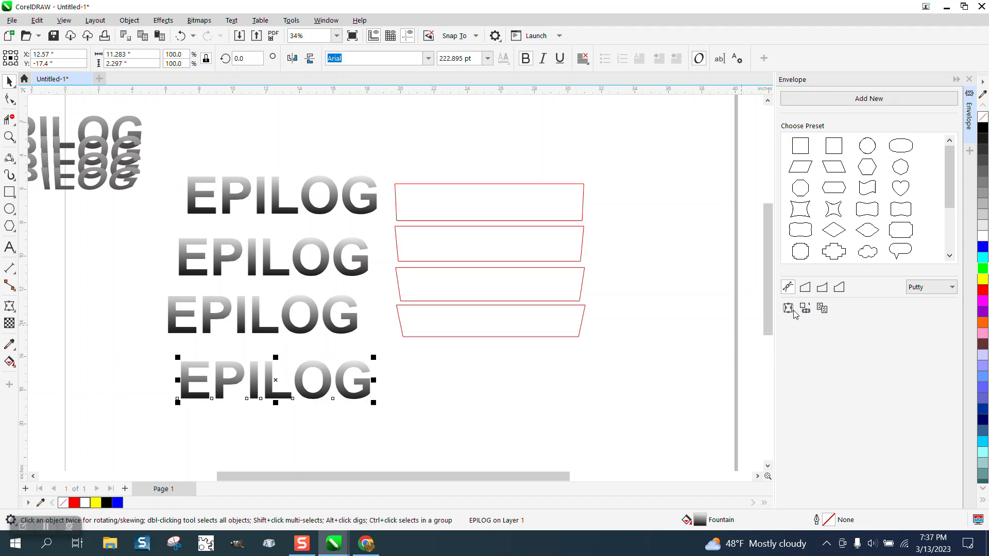
pyautogui.click(521, 320)
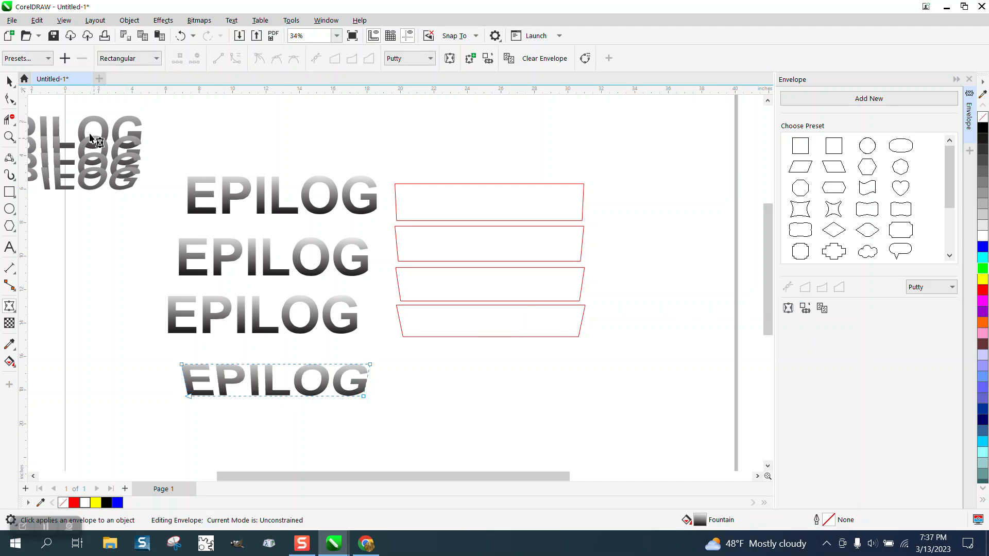
pyautogui.click(8, 81)
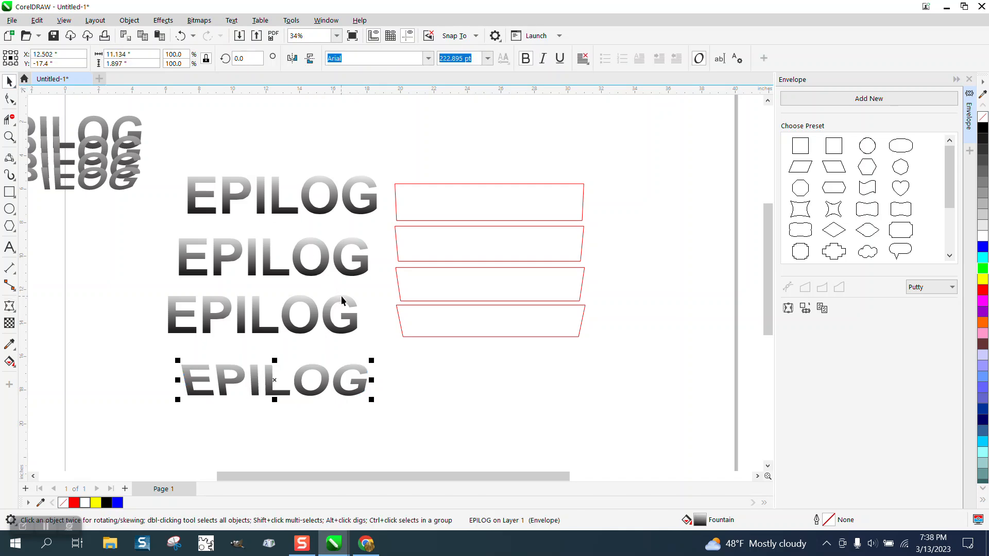
# Shape the third EPILOG copy with an envelope created from the third tapered shape
pyautogui.click(341, 296)
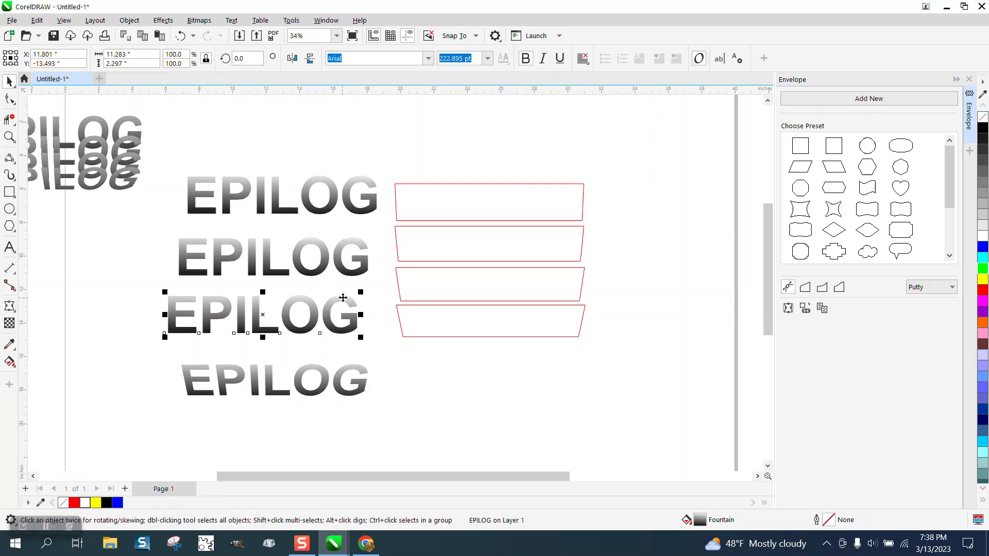
pyautogui.click(808, 315)
pyautogui.click(494, 290)
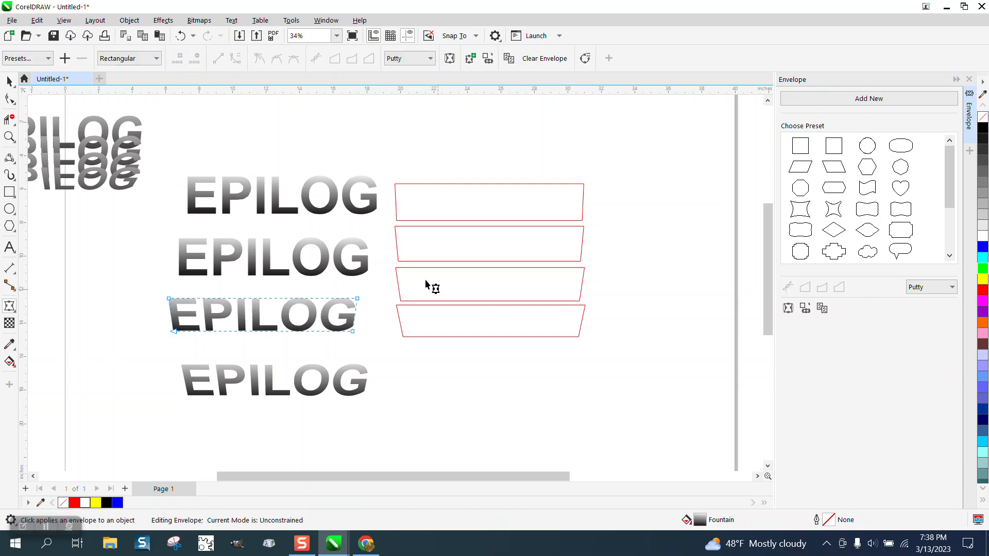
# Shape the second EPILOG copy with an envelope created from the second tapered shape
pyautogui.click(314, 239)
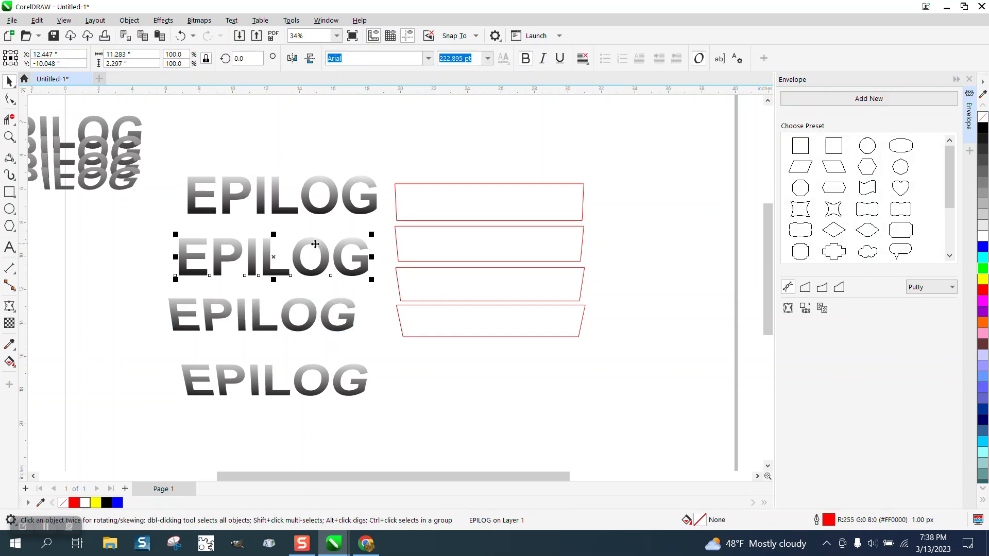
pyautogui.click(807, 309)
pyautogui.click(536, 244)
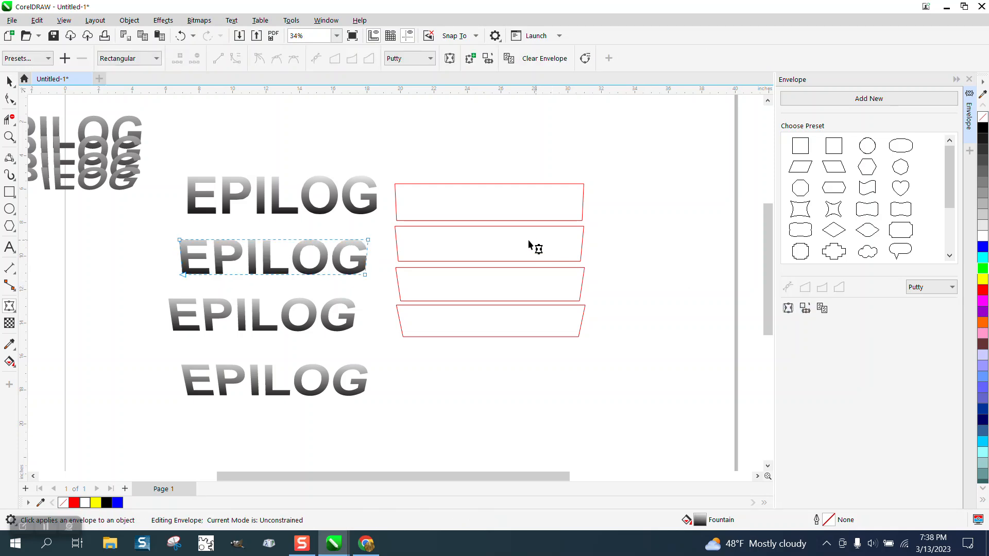
# Shape the top EPILOG copy with an envelope created from the top tapered shape
pyautogui.click(9, 81)
pyautogui.click(174, 132)
pyautogui.click(275, 194)
pyautogui.click(787, 308)
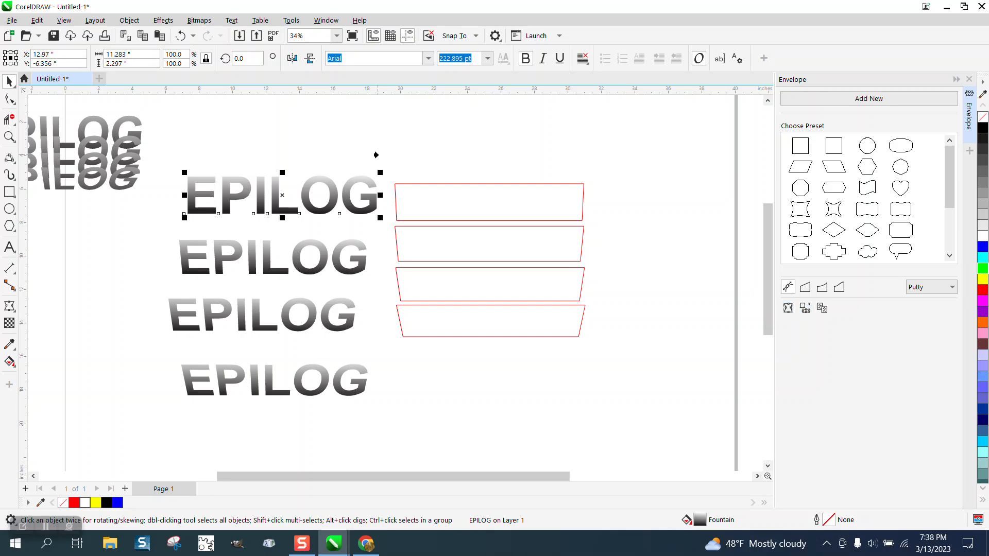
pyautogui.click(450, 198)
pyautogui.click(9, 81)
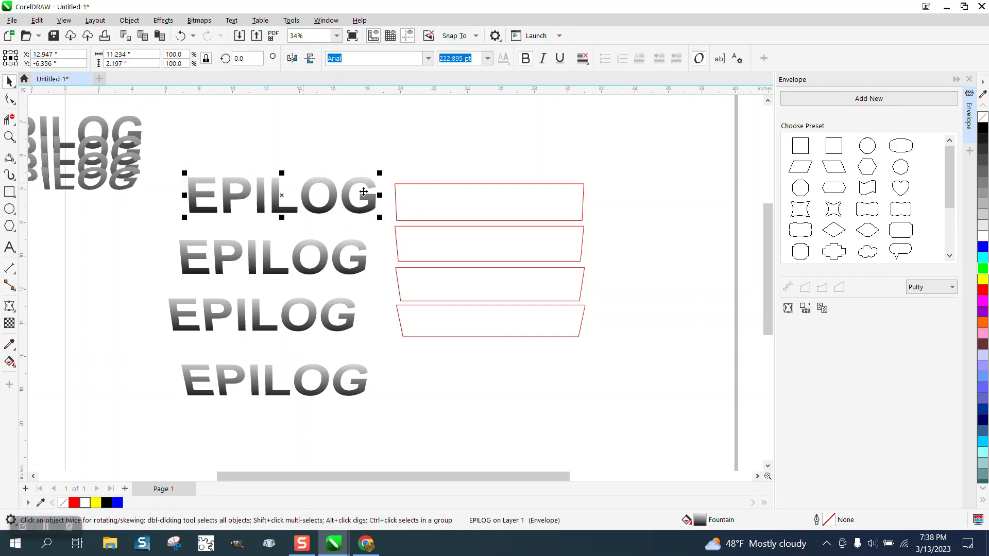
# Center the top and second EPILOG copies on their matching tapered shapes, both horizontally and vertically
pyautogui.keyDown('shift'); pyautogui.click(448, 203); pyautogui.keyUp('shift')
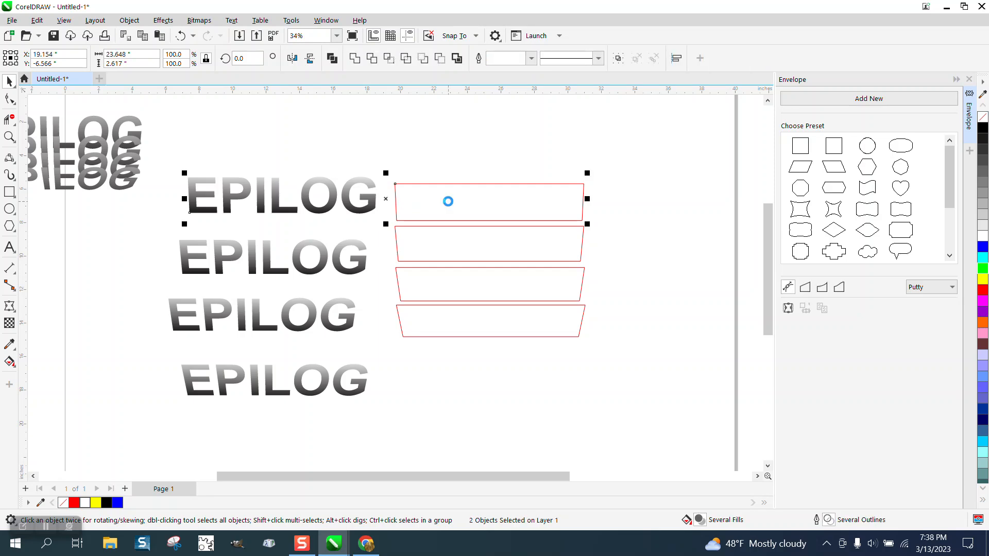
pyautogui.press('e')
pyautogui.press('c')
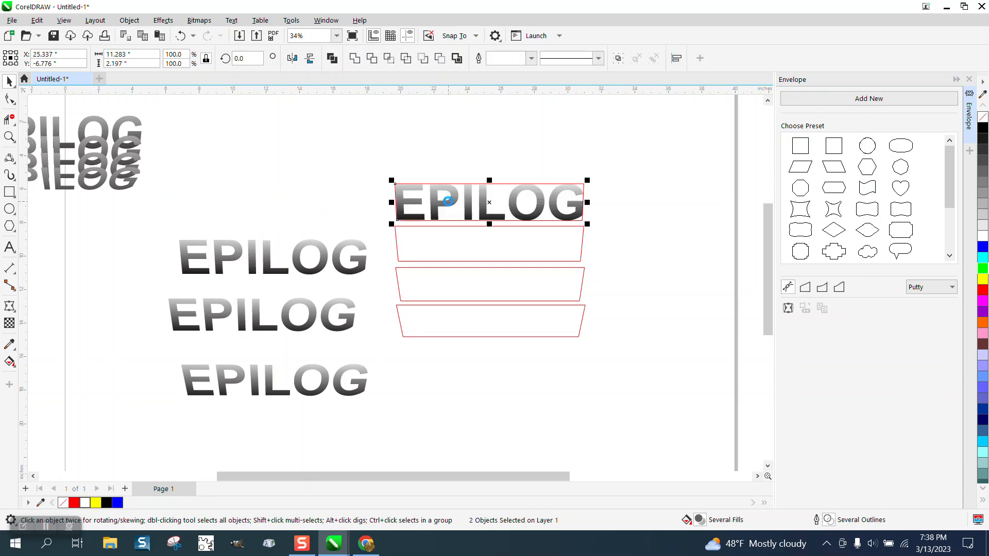
pyautogui.click(365, 247)
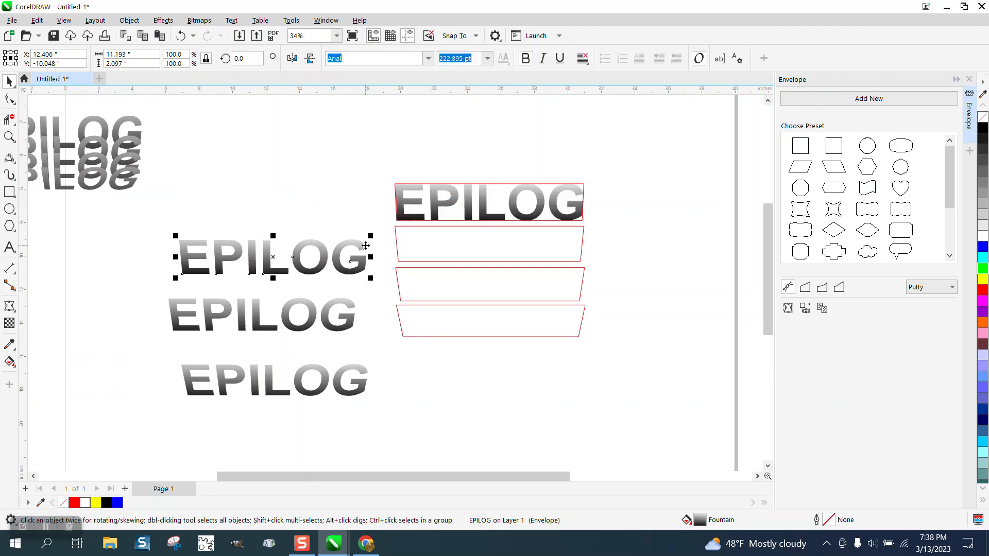
pyautogui.keyDown('shift'); pyautogui.click(465, 247); pyautogui.keyUp('shift')
pyautogui.press('e')
pyautogui.press('c')
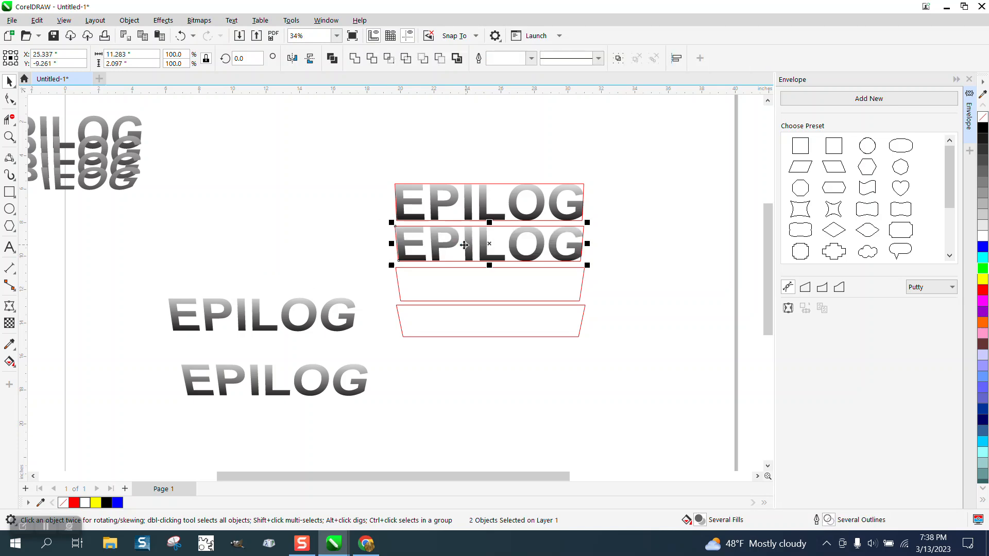
# Center the third and lowest EPILOG copies on their matching tapered shapes, both horizontally and vertically
pyautogui.click(347, 298)
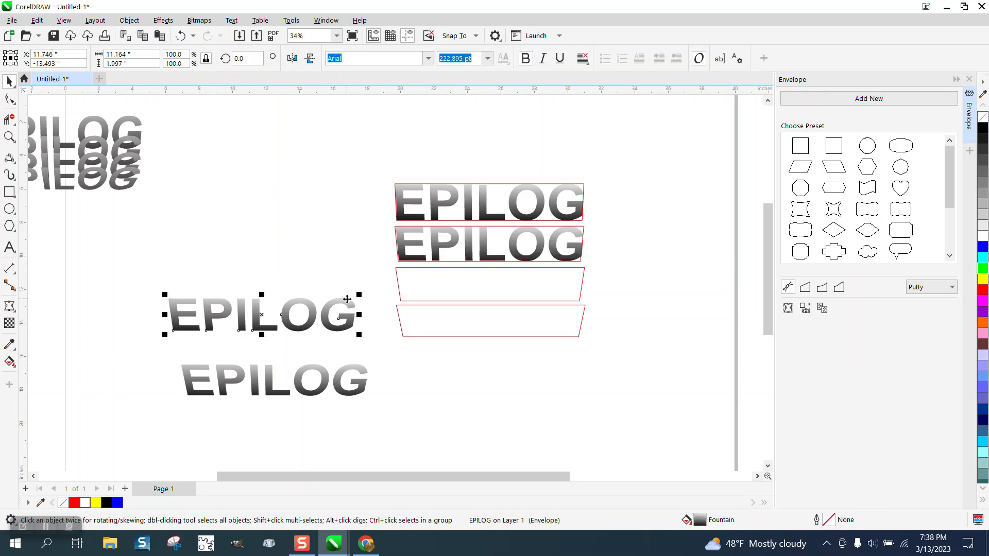
pyautogui.keyDown('shift'); pyautogui.click(442, 292); pyautogui.keyUp('shift')
pyautogui.press('e')
pyautogui.press('c')
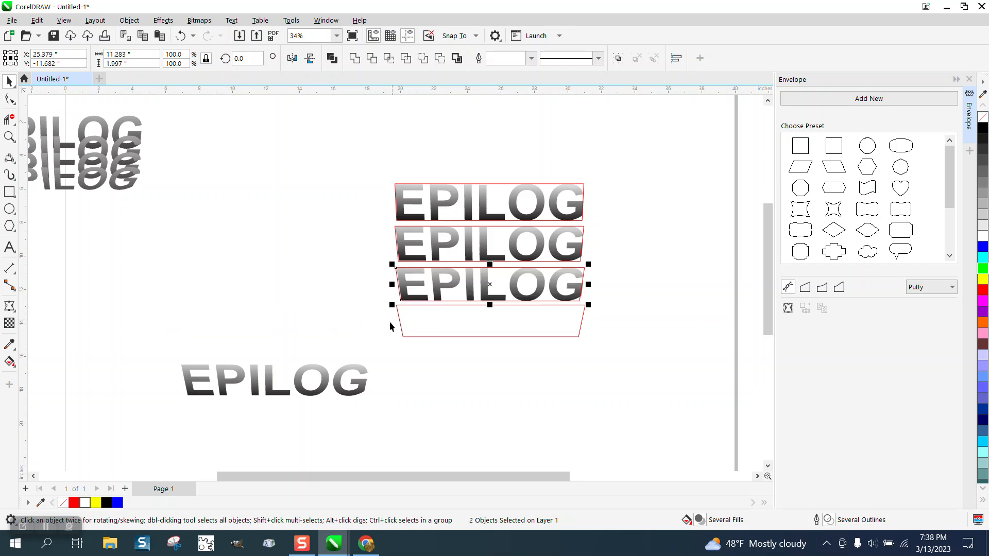
pyautogui.click(354, 373)
pyautogui.keyDown('shift'); pyautogui.click(450, 323); pyautogui.keyUp('shift')
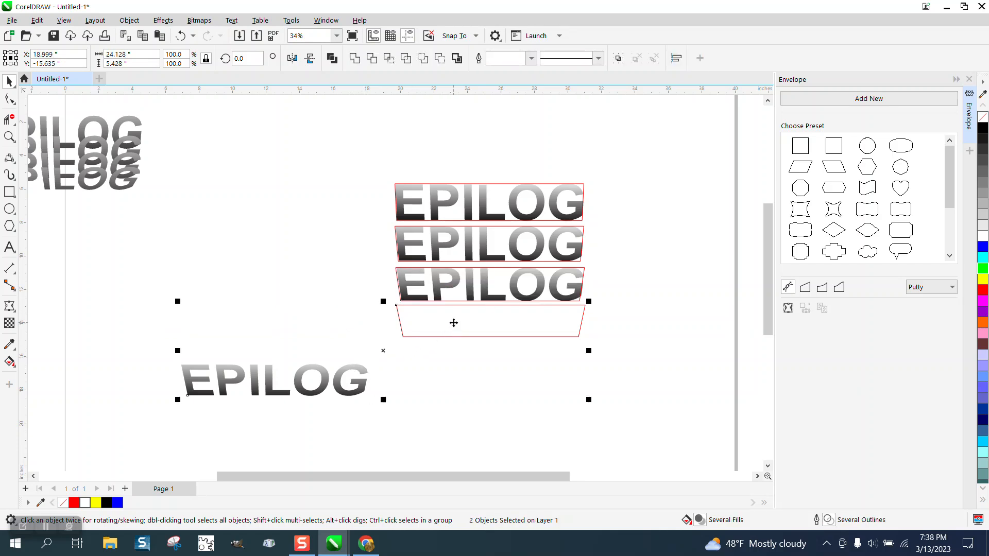
pyautogui.press('e')
pyautogui.press('c')
# Remove the outline color from all the tapered shapes and EPILOG copies
pyautogui.moveTo(371, 153); pyautogui.dragTo(605, 350)
pyautogui.rightClick(983, 118)
pyautogui.click(663, 201)
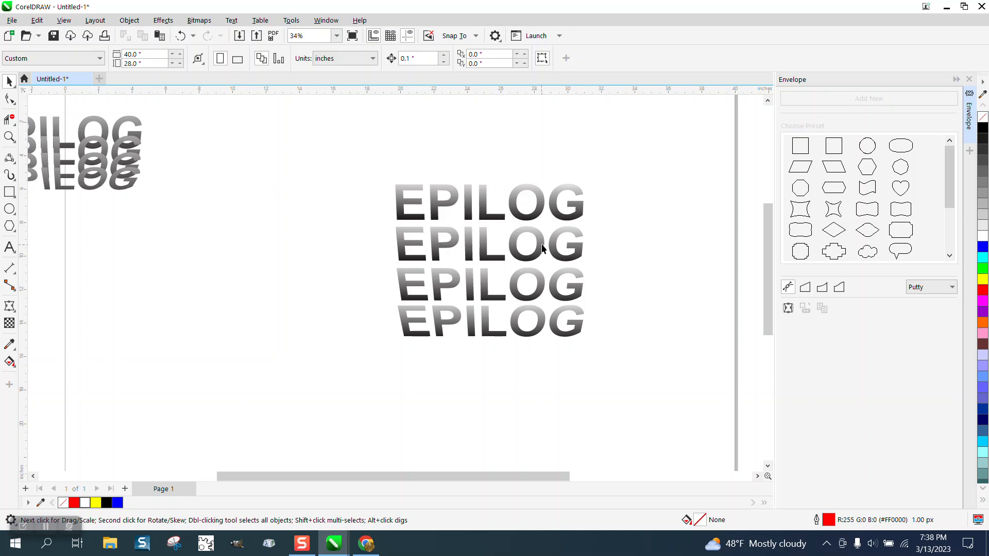
# Delete the four unoutlined tapered shapes behind the EPILOG copies, keeping only the text
pyautogui.moveTo(542, 243); pyautogui.dragTo(542, 221)
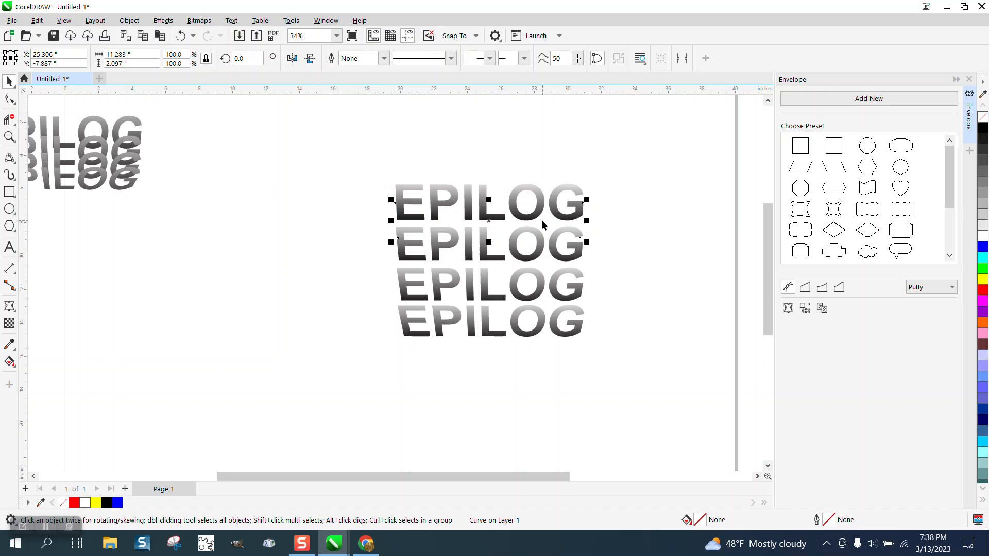
pyautogui.click(560, 228)
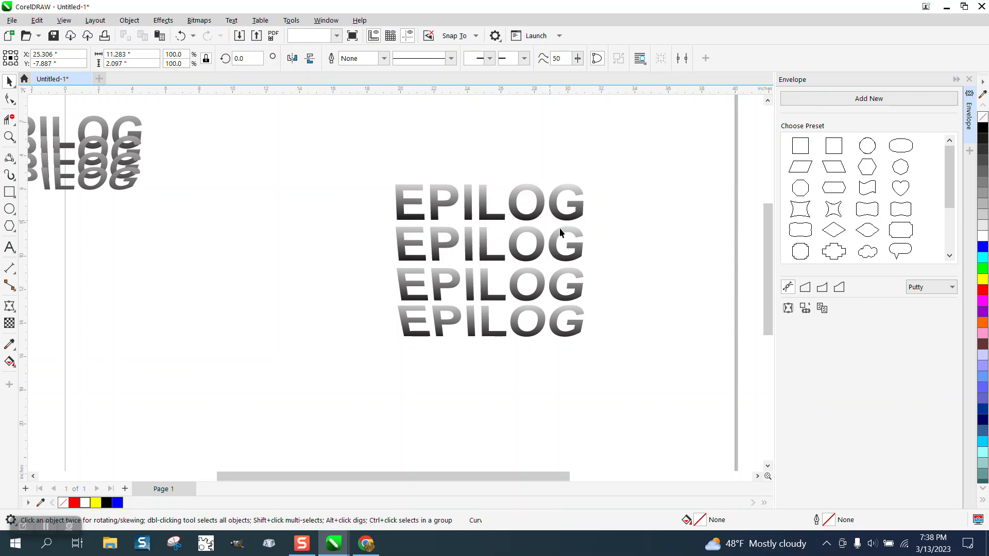
pyautogui.click(551, 268)
pyautogui.click(551, 273)
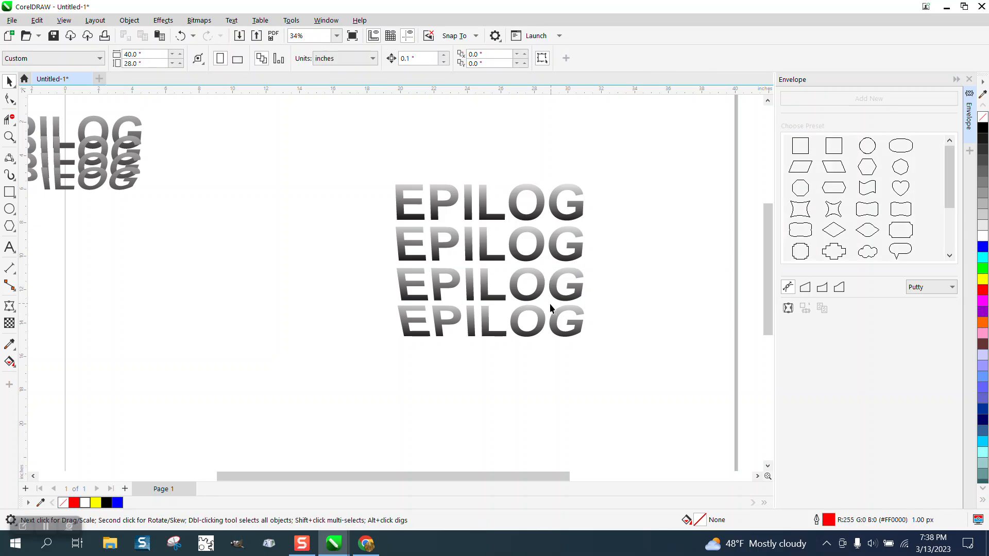
pyautogui.click(551, 307)
pyautogui.click(549, 303)
pyautogui.click(549, 189)
pyautogui.click(549, 194)
# Move the second, third and lowest EPILOG copies upward so all four overlap in a tight stack
pyautogui.moveTo(543, 247); pyautogui.dragTo(536, 217)
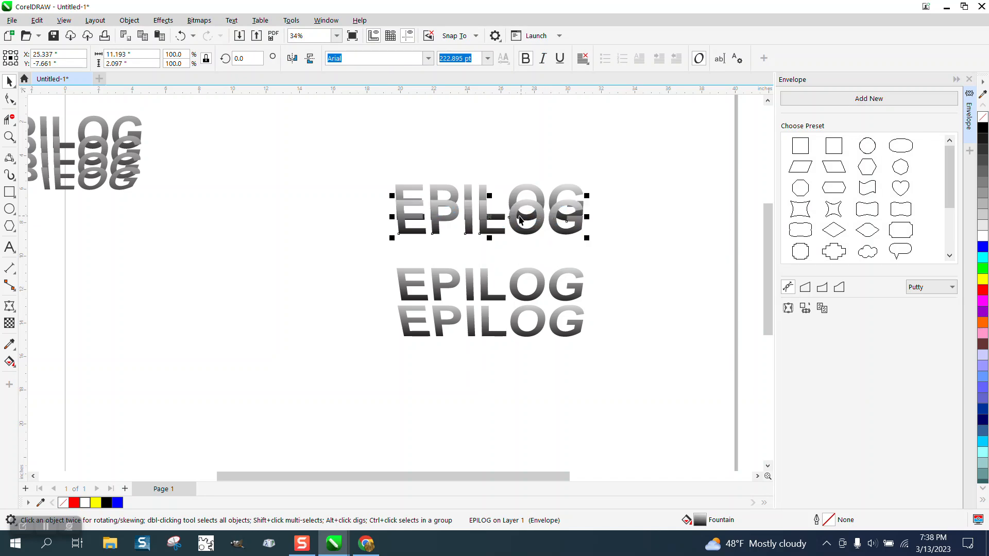
pyautogui.moveTo(529, 278); pyautogui.dragTo(530, 221)
pyautogui.moveTo(534, 312); pyautogui.dragTo(545, 241)
pyautogui.moveTo(530, 263); pyautogui.dragTo(535, 243)
pyautogui.moveTo(376, 155); pyautogui.dragTo(631, 292)
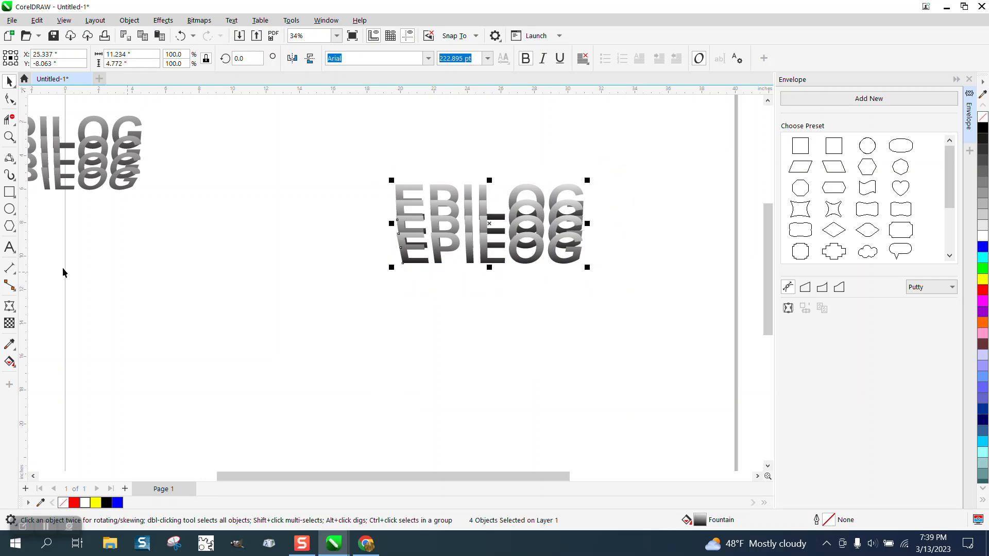
# Compare the new EPILOG stack with the original stacked design up close
pyautogui.click(10, 137)
pyautogui.moveTo(387, 184); pyautogui.dragTo(643, 292)
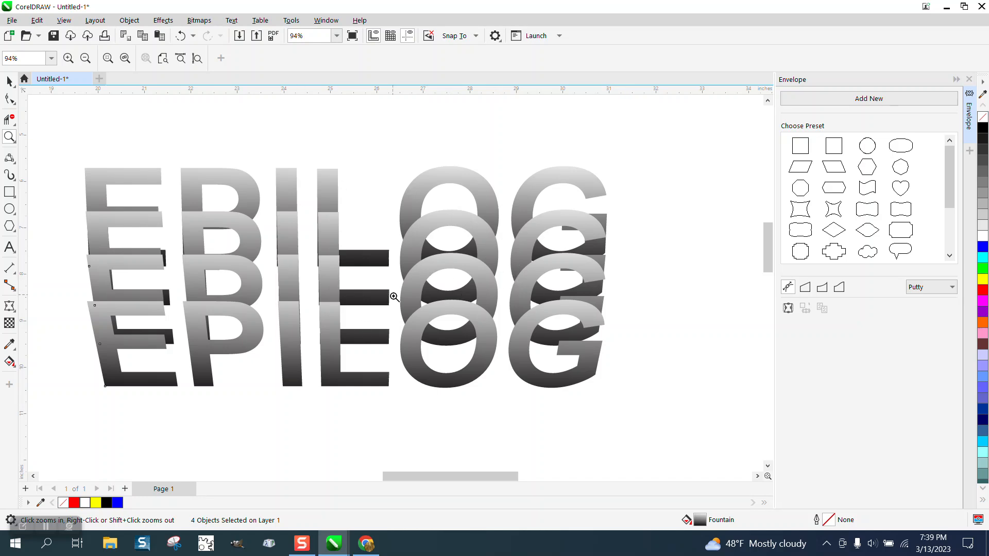
pyautogui.rightClick(392, 289)
pyautogui.rightClick(386, 283)
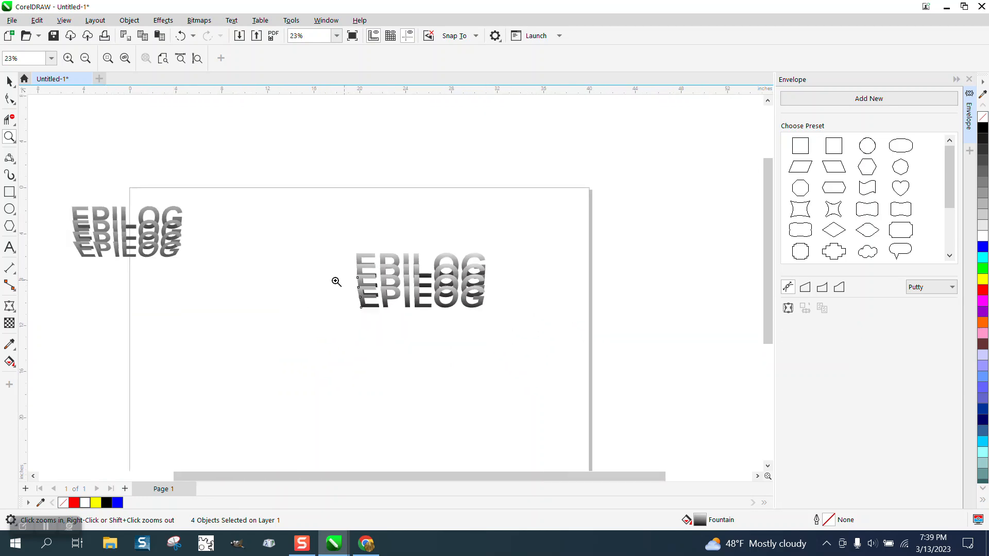
pyautogui.moveTo(67, 193); pyautogui.dragTo(240, 277)
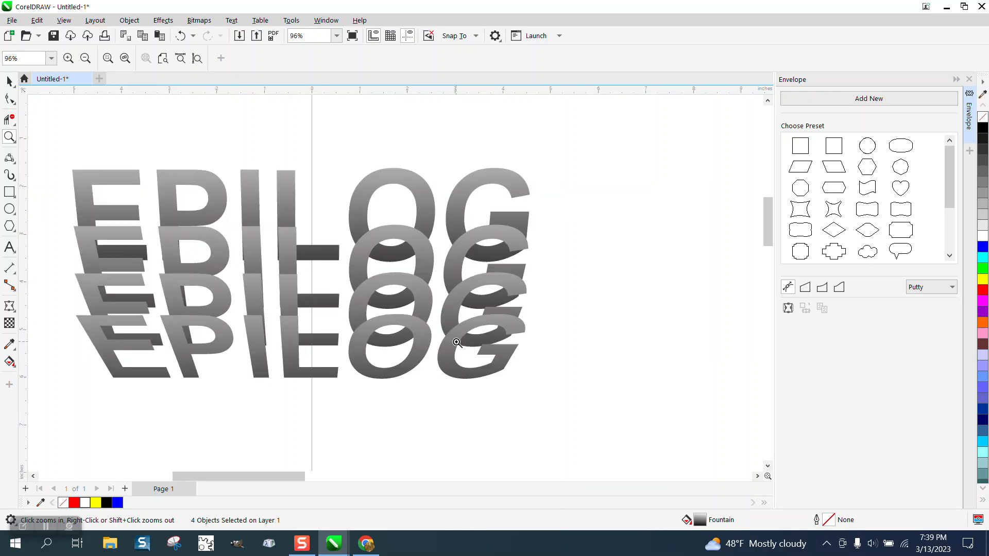
pyautogui.rightClick(442, 276)
pyautogui.rightClick(470, 264)
# Recolor the lowest EPILOG copy's fountain fill with yellow at its base and black at its upper end
pyautogui.moveTo(644, 301); pyautogui.dragTo(769, 341)
pyautogui.click(9, 81)
pyautogui.click(227, 285)
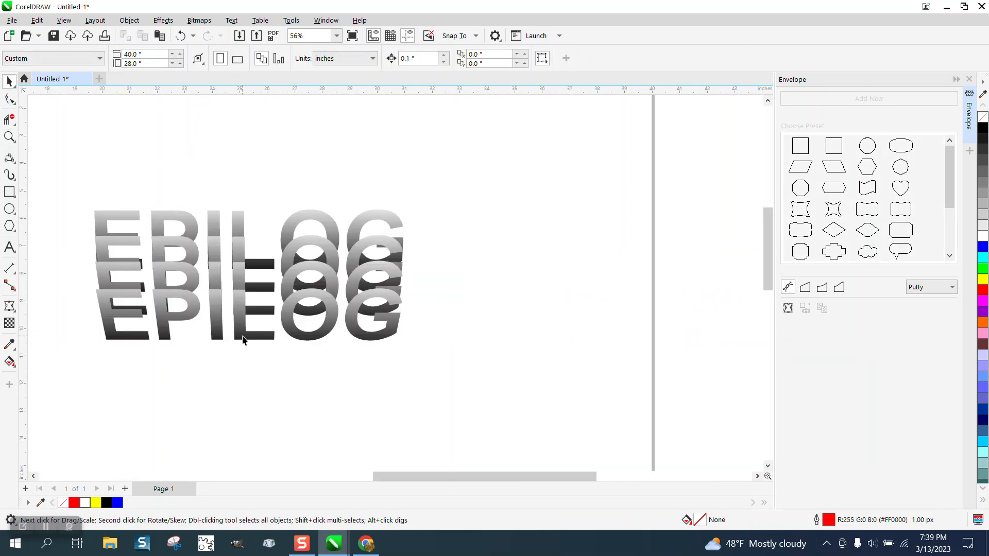
pyautogui.click(242, 340)
pyautogui.click(10, 362)
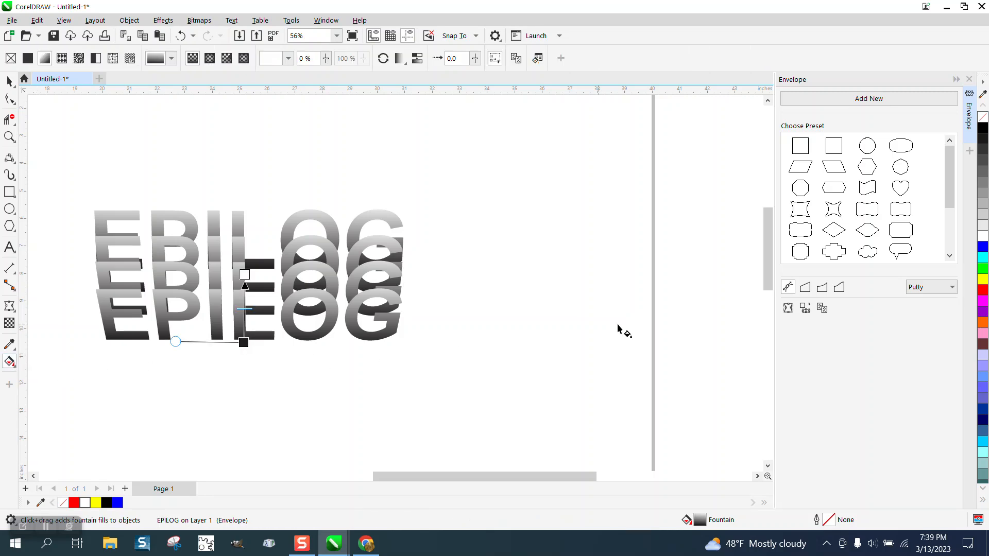
pyautogui.moveTo(983, 282); pyautogui.dragTo(245, 343)
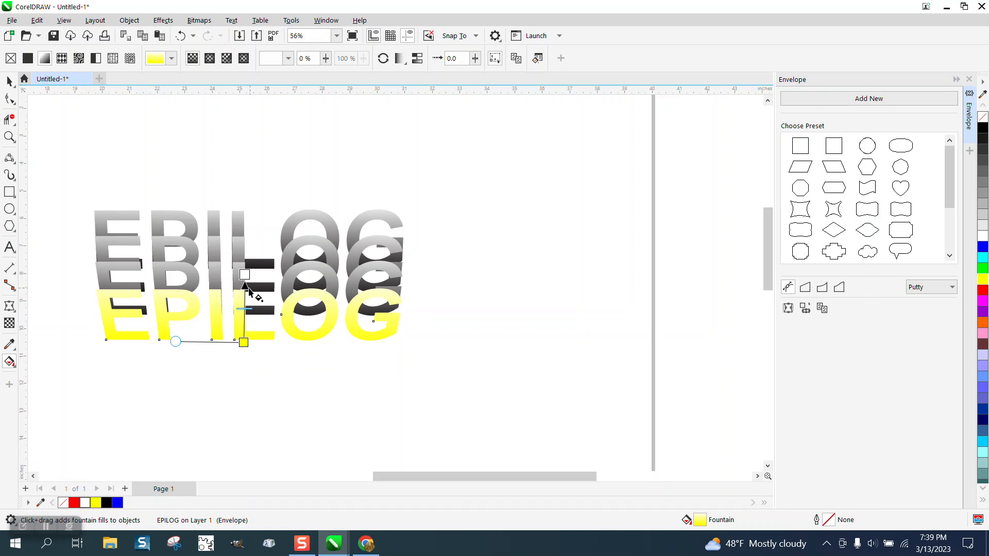
pyautogui.moveTo(980, 132); pyautogui.dragTo(246, 283)
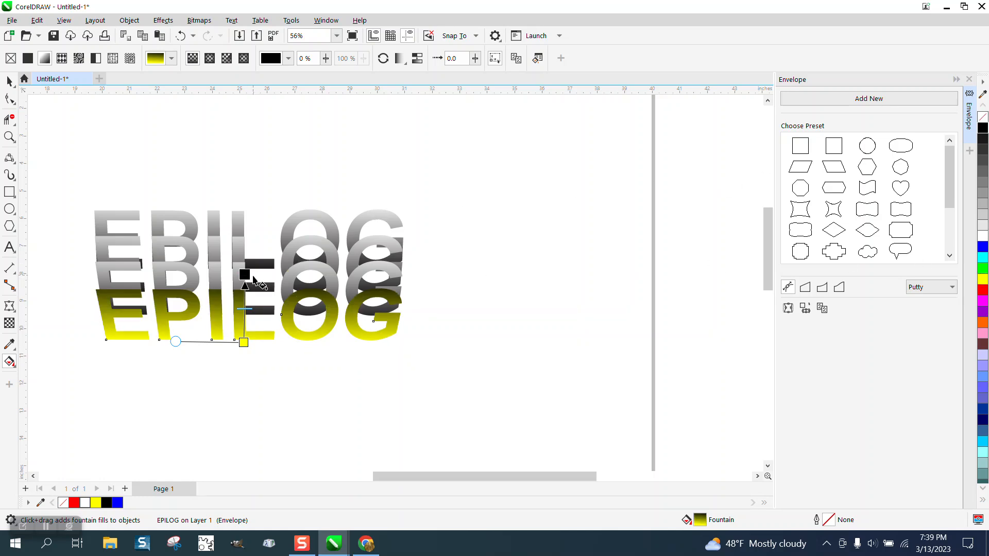
# Recolor the third EPILOG copy's fountain fill with green at its base and black at its upper end
pyautogui.click(10, 82)
pyautogui.click(284, 354)
pyautogui.click(333, 277)
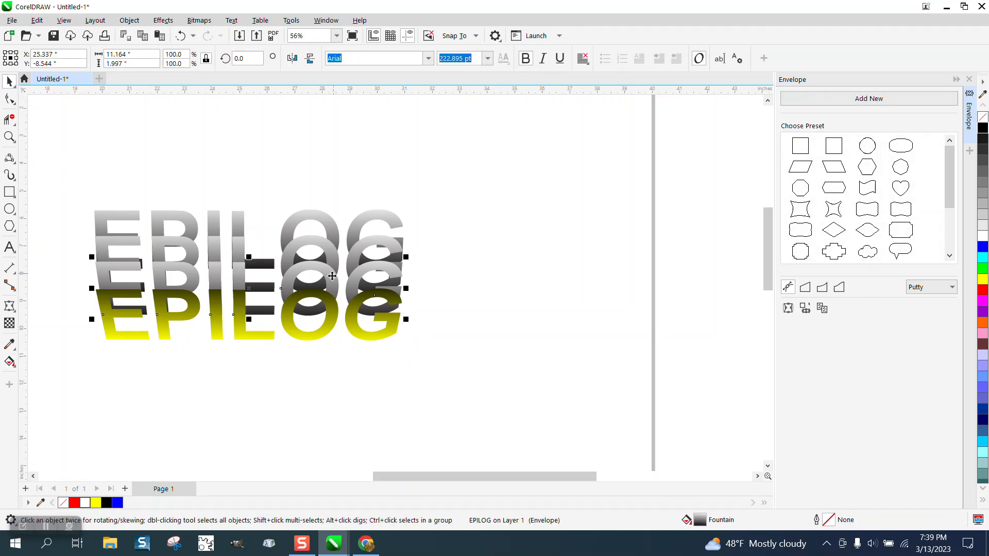
pyautogui.click(10, 361)
pyautogui.moveTo(984, 273); pyautogui.dragTo(244, 317)
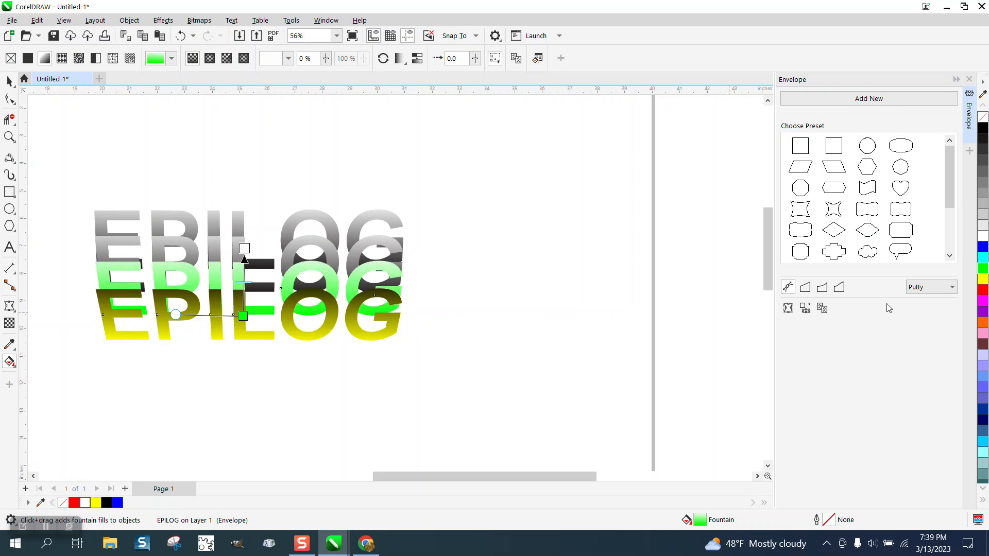
pyautogui.moveTo(983, 128); pyautogui.dragTo(244, 249)
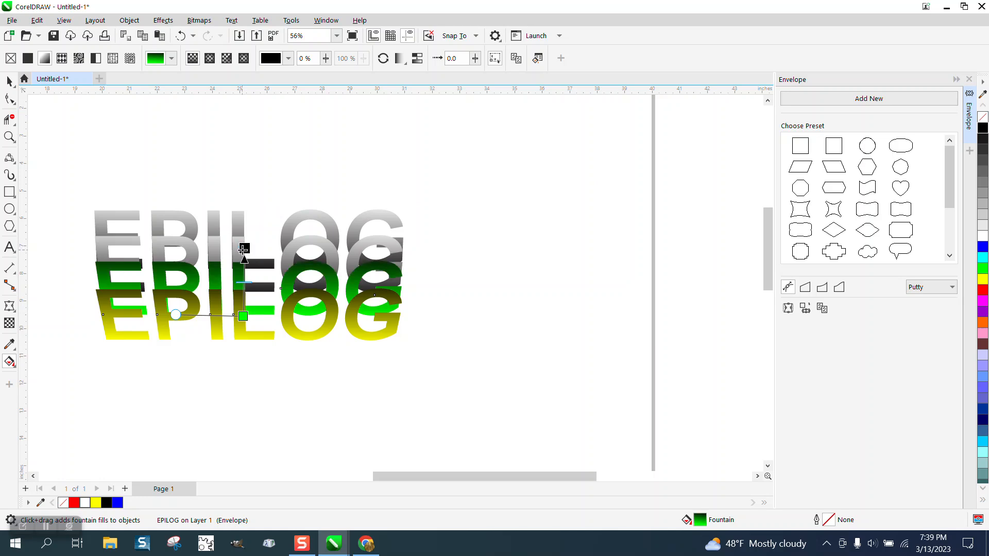
# Recolor the second EPILOG copy's fountain fill with blue at its base and black at its upper end
pyautogui.click(326, 251)
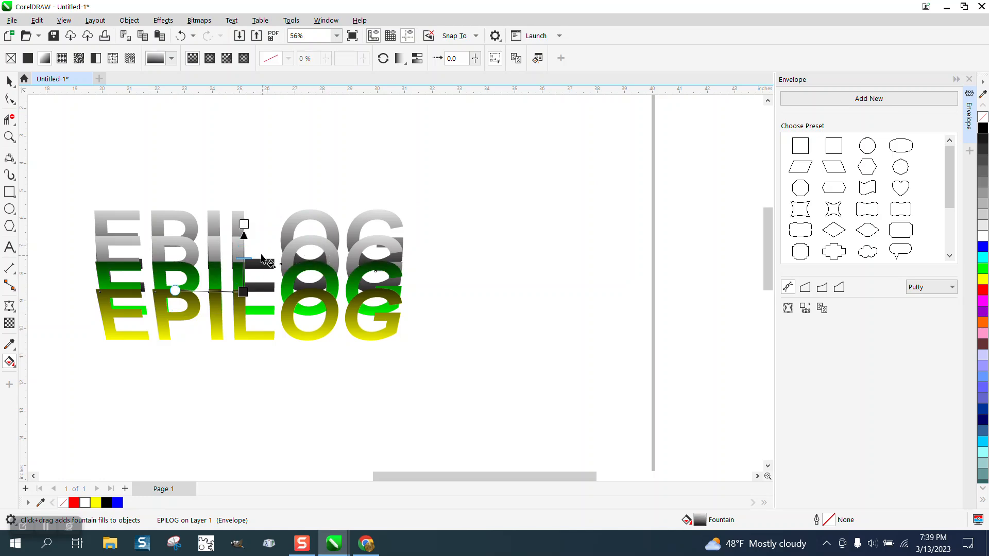
pyautogui.moveTo(981, 253); pyautogui.dragTo(244, 292)
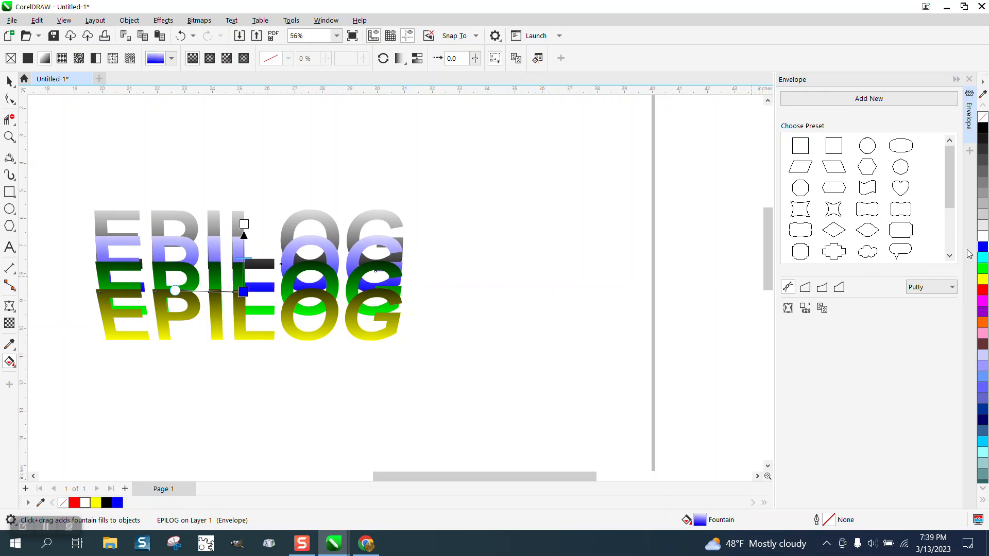
pyautogui.moveTo(986, 130); pyautogui.dragTo(244, 225)
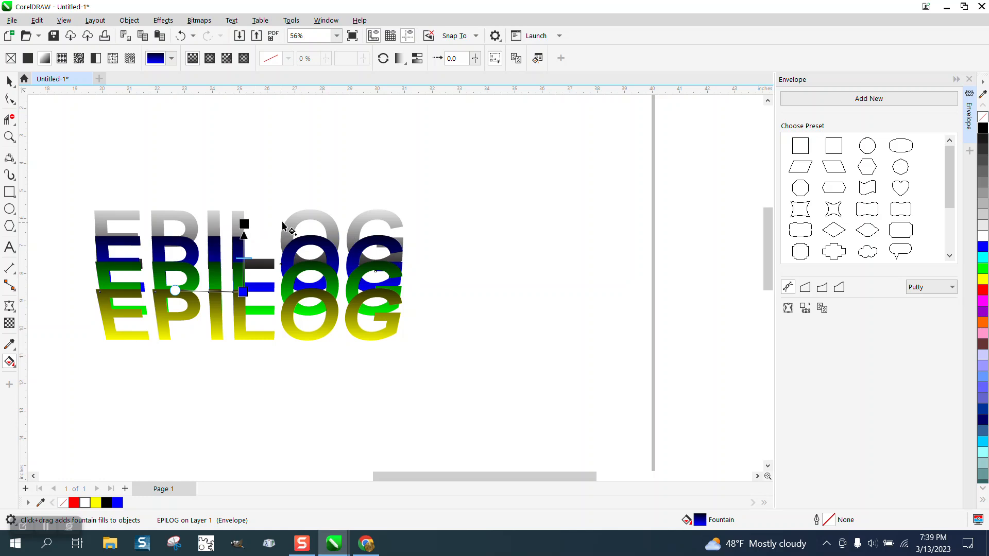
# Recolor the top EPILOG copy's fountain fill with cyan at its base and black at its upper end
pyautogui.click(331, 227)
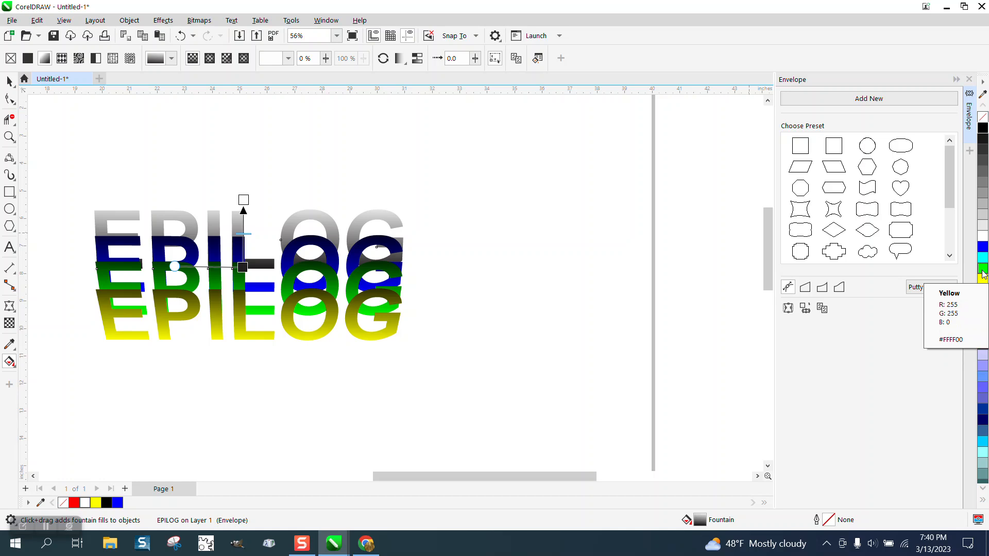
pyautogui.moveTo(984, 258); pyautogui.dragTo(243, 267)
pyautogui.moveTo(983, 129); pyautogui.dragTo(243, 199)
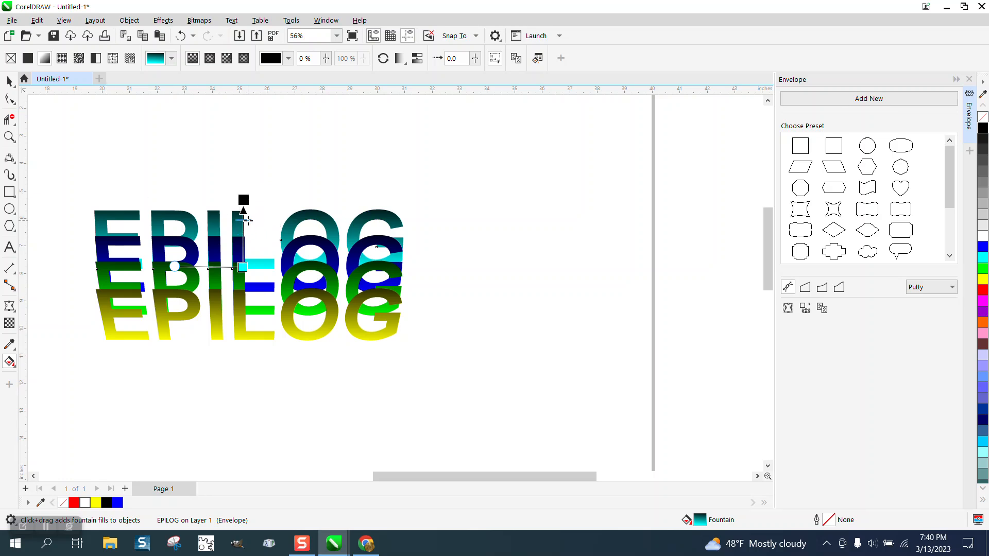
# Shift the fountain fill midpoints of all four EPILOG copies toward the black end so more color shows
pyautogui.moveTo(247, 220); pyautogui.dragTo(247, 221)
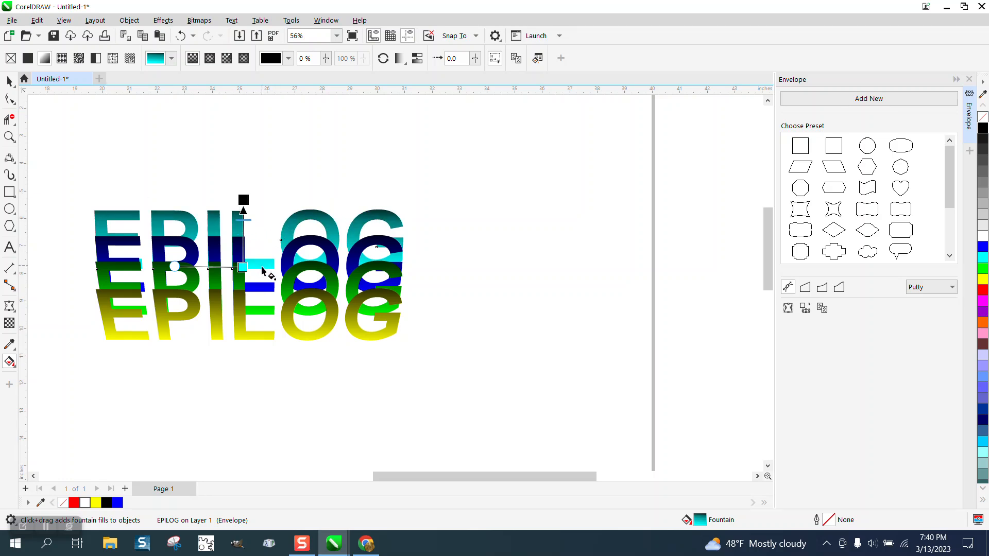
pyautogui.click(261, 285)
pyautogui.moveTo(247, 259); pyautogui.dragTo(244, 246)
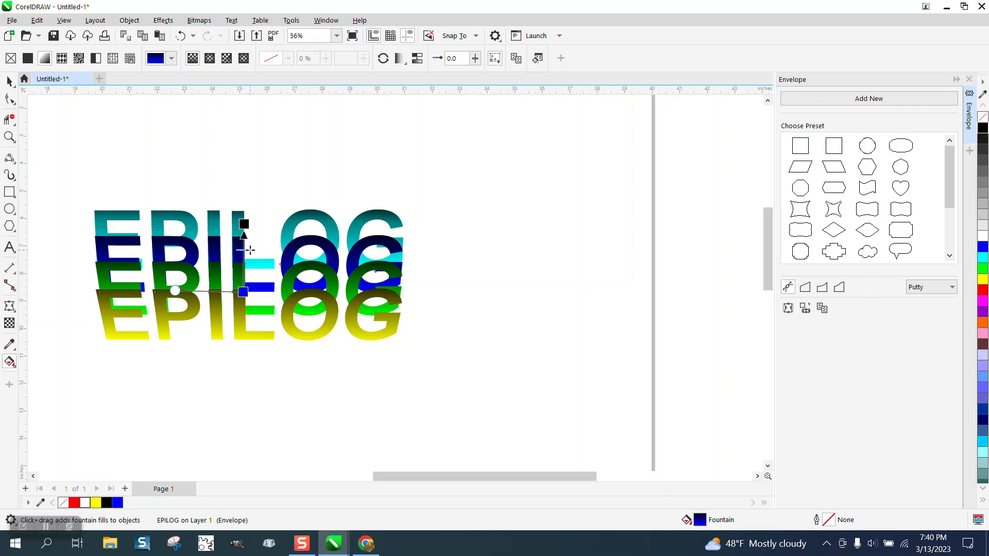
pyautogui.click(267, 310)
pyautogui.moveTo(247, 285); pyautogui.dragTo(246, 270)
pyautogui.click(270, 337)
pyautogui.moveTo(245, 309); pyautogui.dragTo(245, 292)
# Examine the recolored EPILOG stack up close
pyautogui.click(9, 81)
pyautogui.click(109, 186)
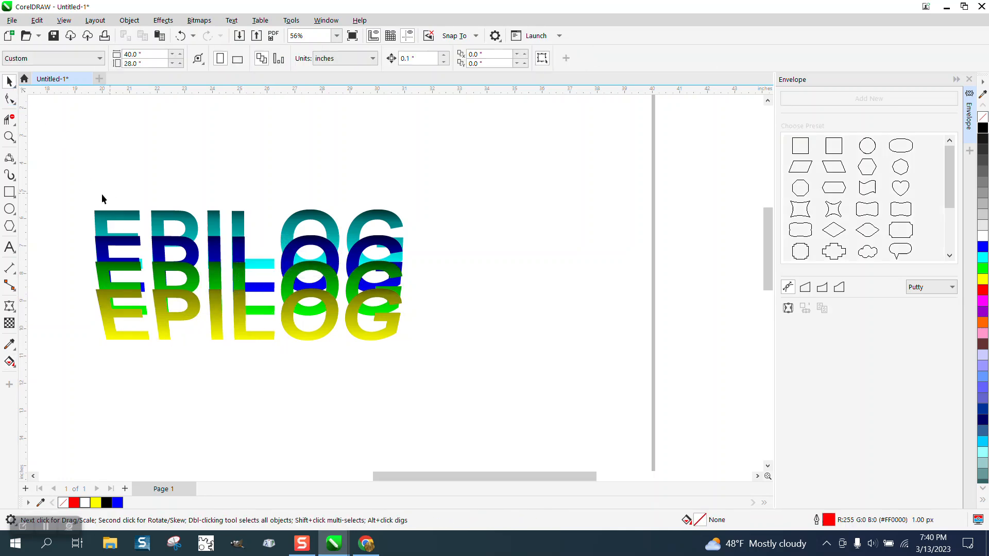
pyautogui.click(9, 136)
pyautogui.moveTo(83, 201); pyautogui.dragTo(500, 380)
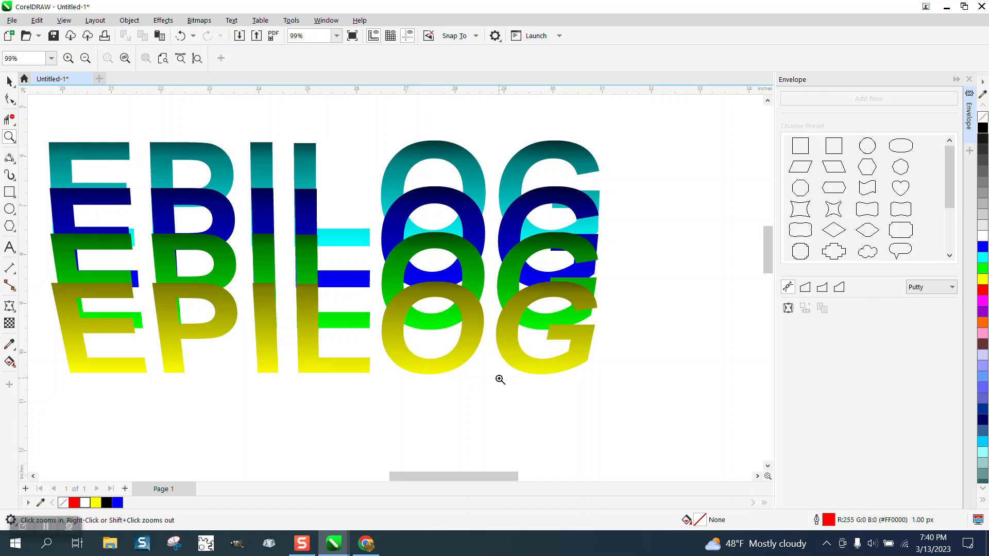
pyautogui.press('F10')
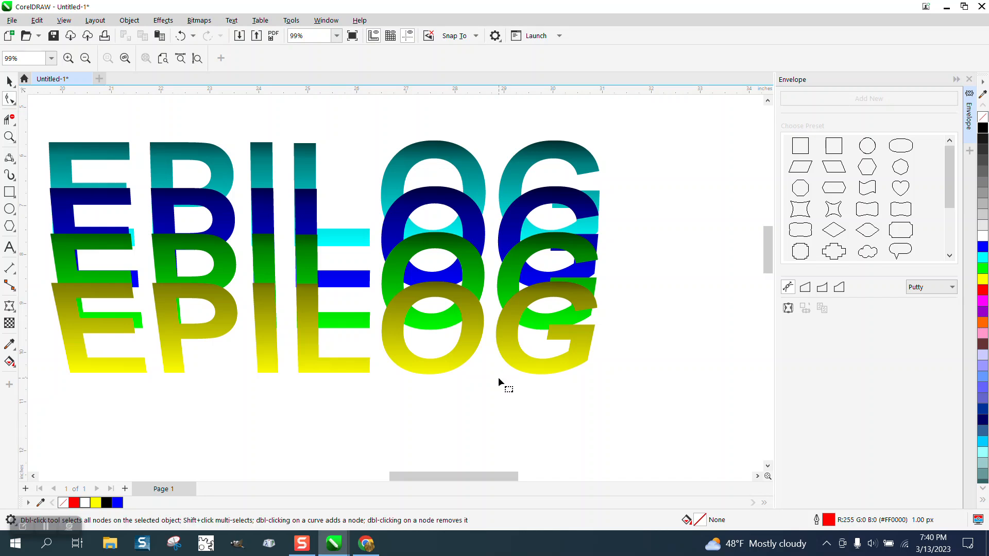